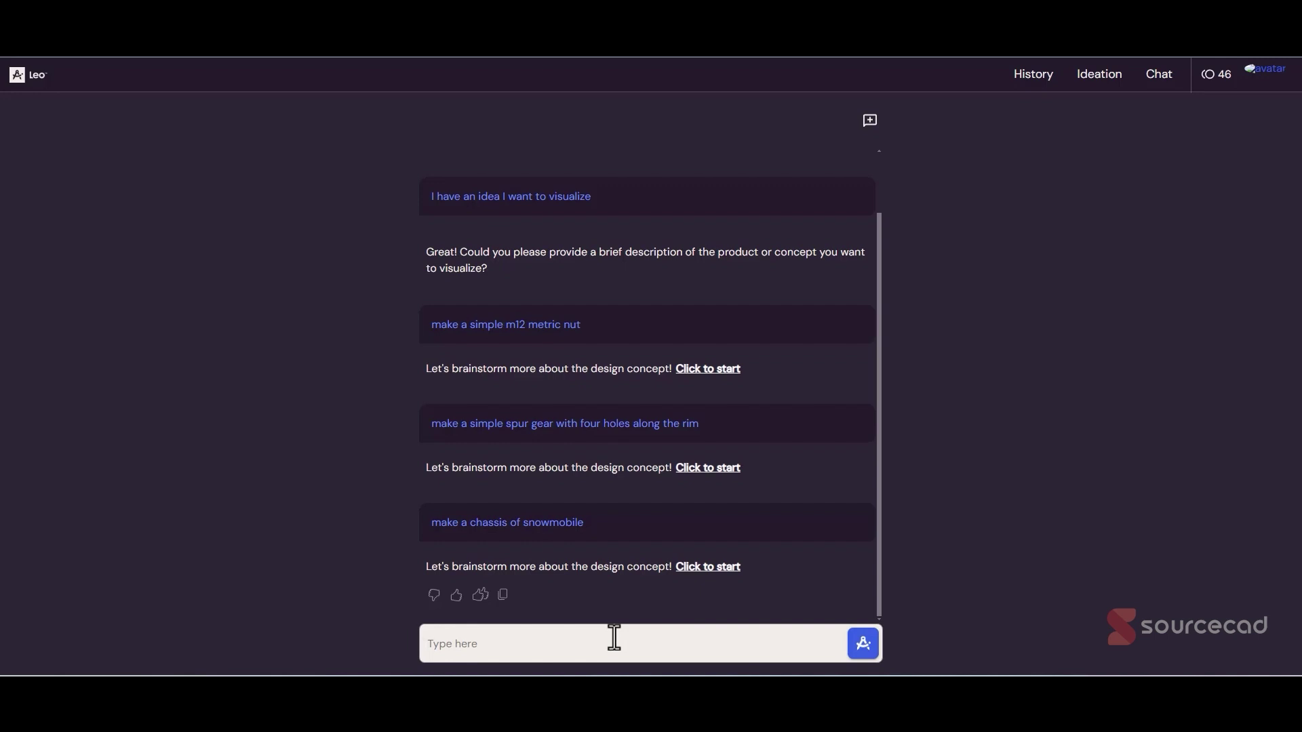
Prompt Leo with "make a simple M12 metric nut" and generate design concepts from the resulting product description.
text(make a simple M12 metric nit)
key(BackSpace)
key(BackSpace)
text(ut)
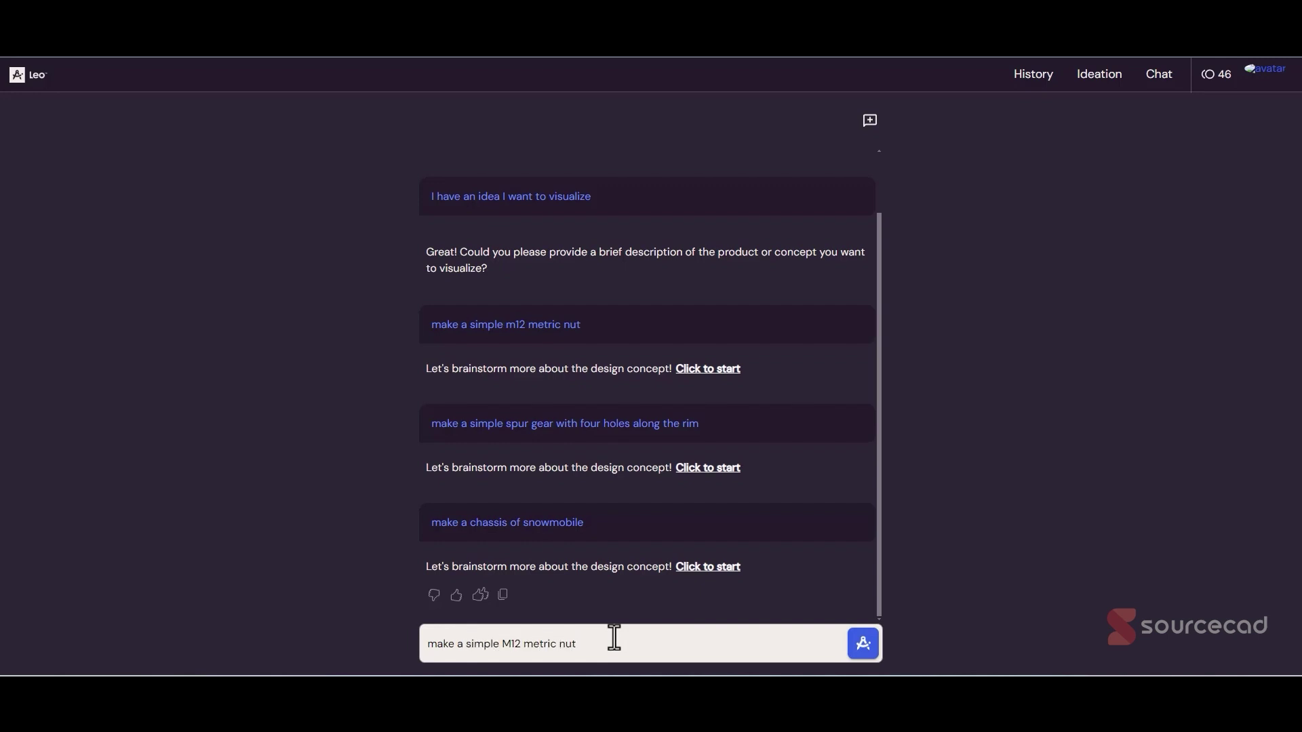
click(870, 649)
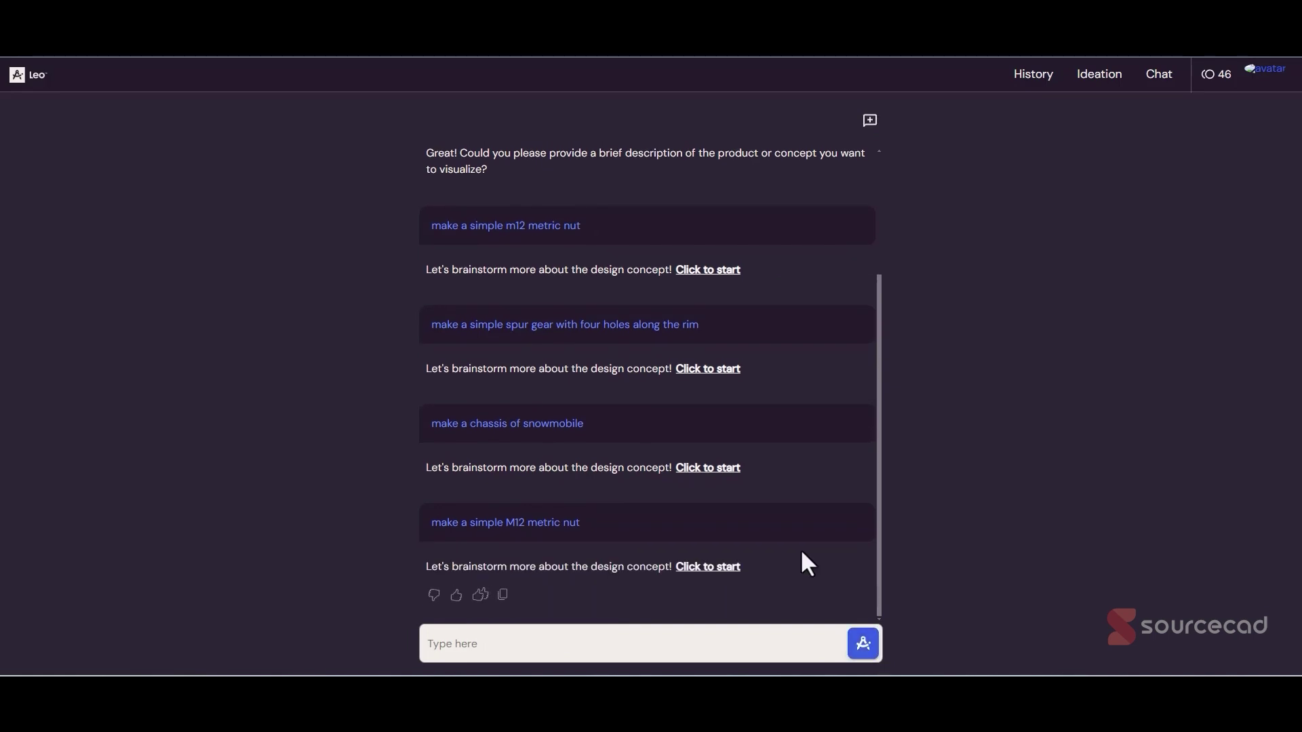
click(690, 571)
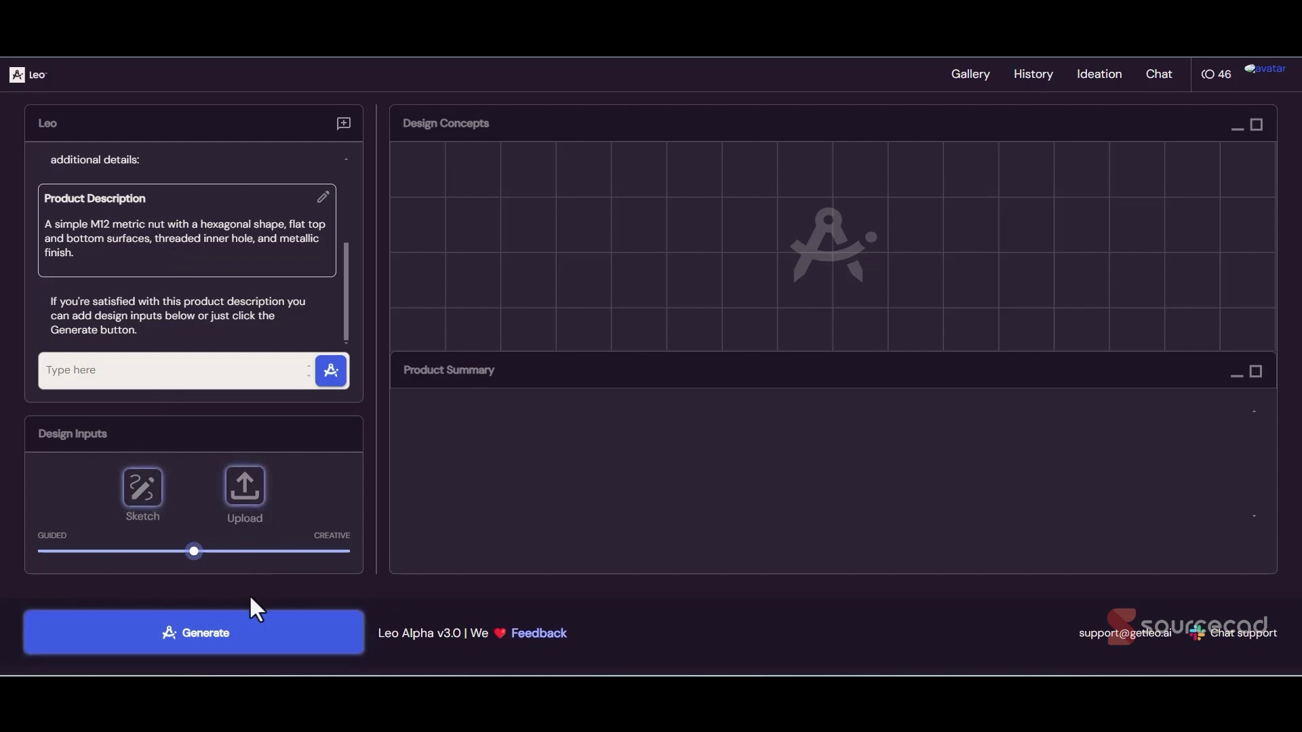
click(251, 643)
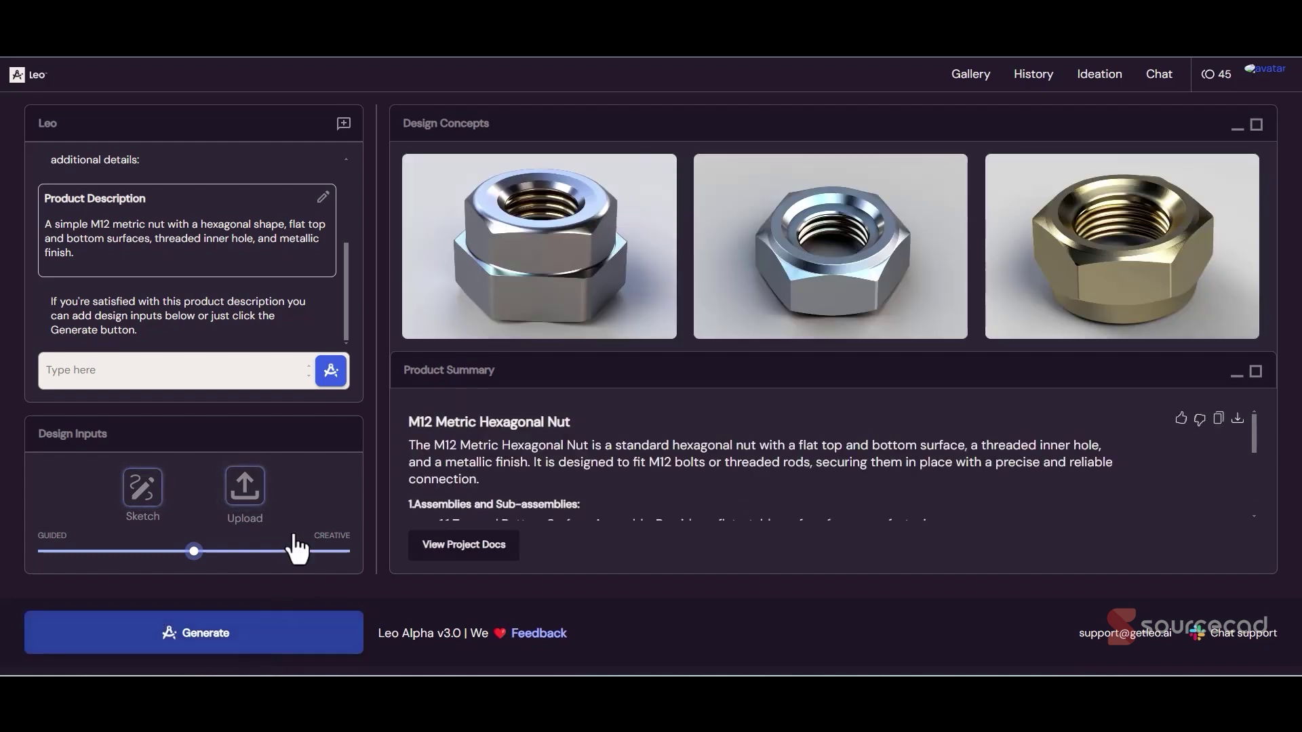
Try to export the middle M12 nut concept as a 3D model, and close the concept's detail view.
mouse_move(513, 274)
mouse_move(1123, 264)
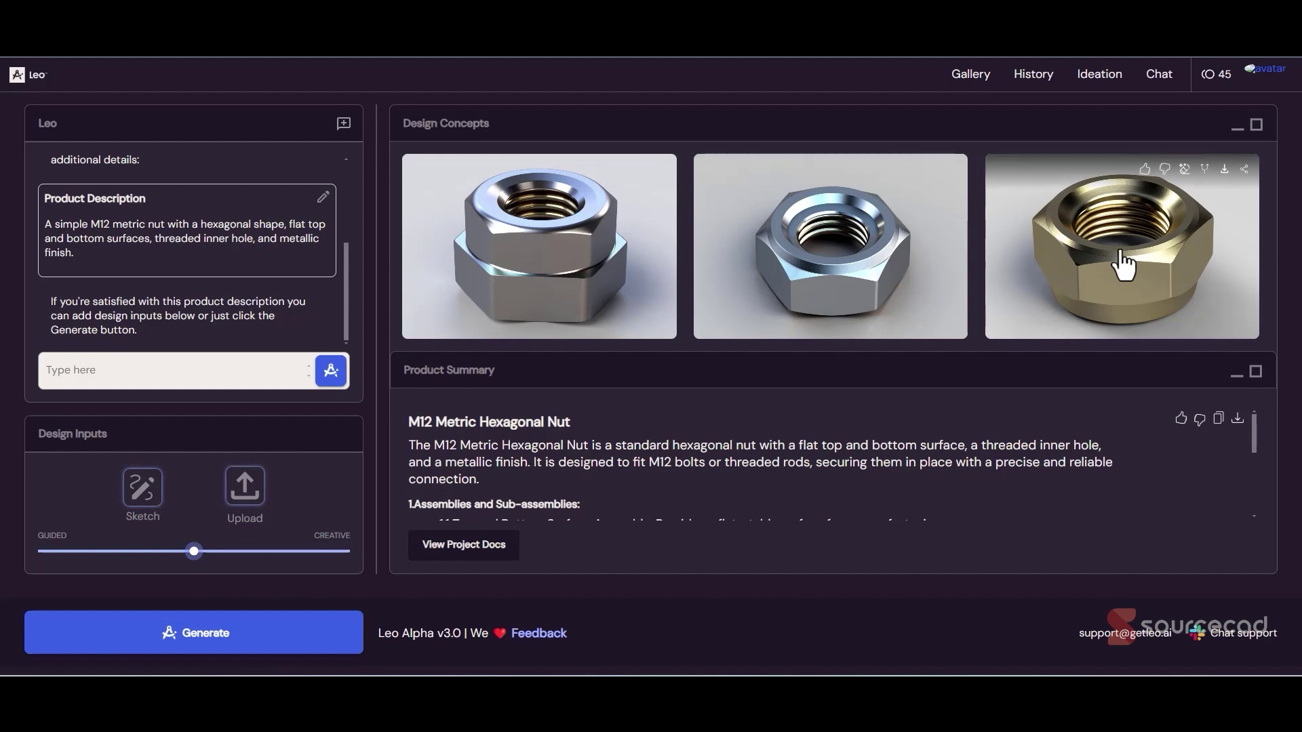
mouse_move(819, 269)
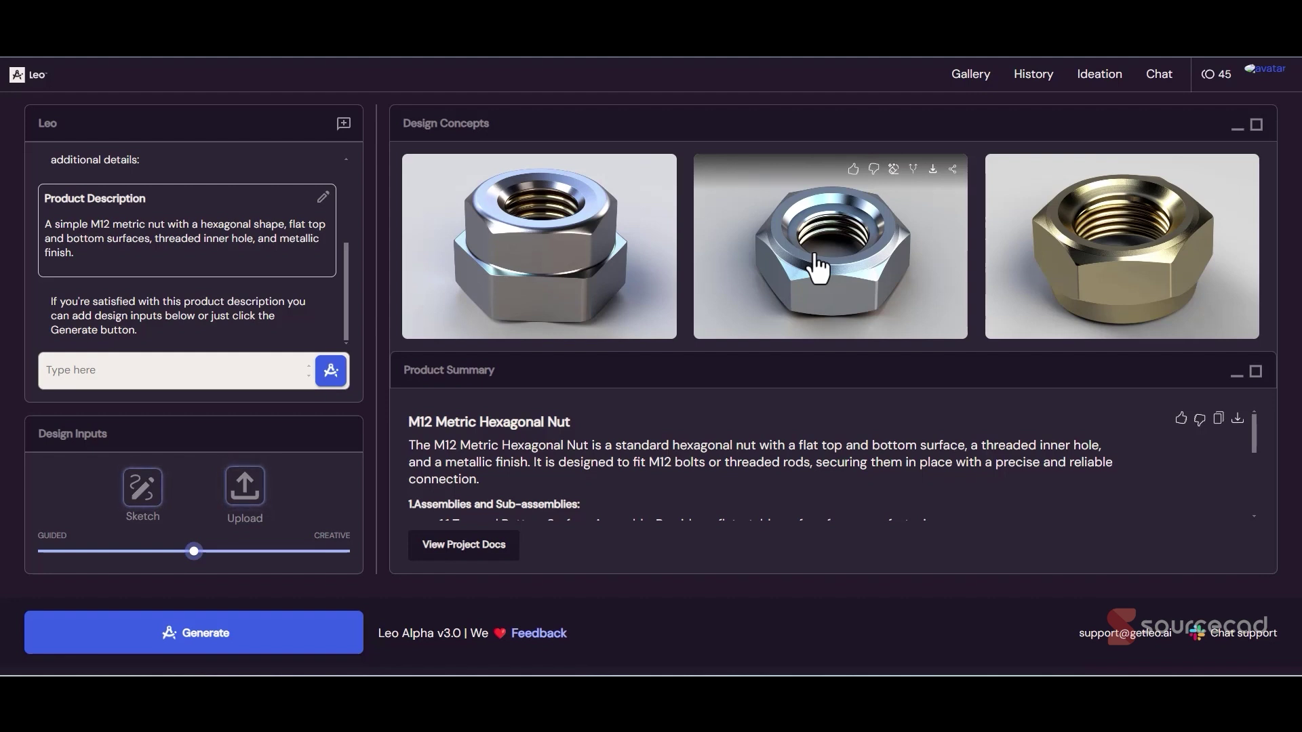
click(818, 268)
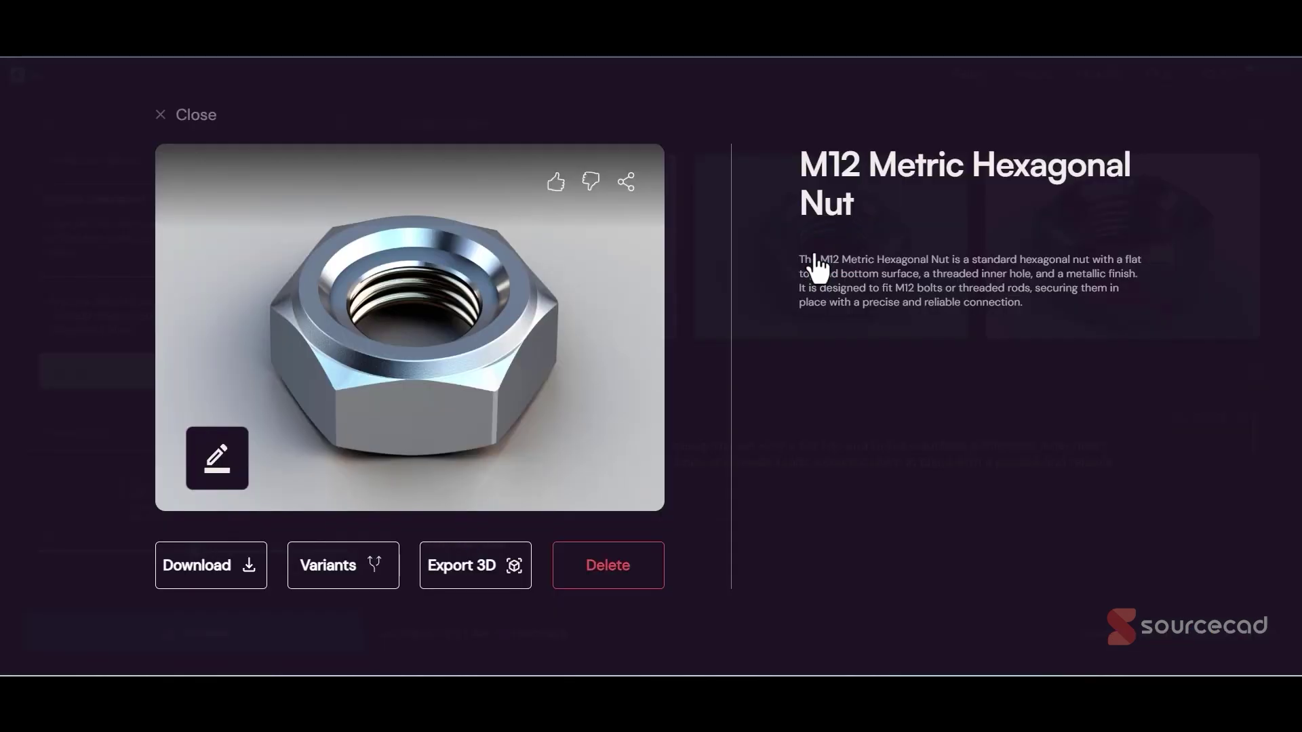
click(468, 592)
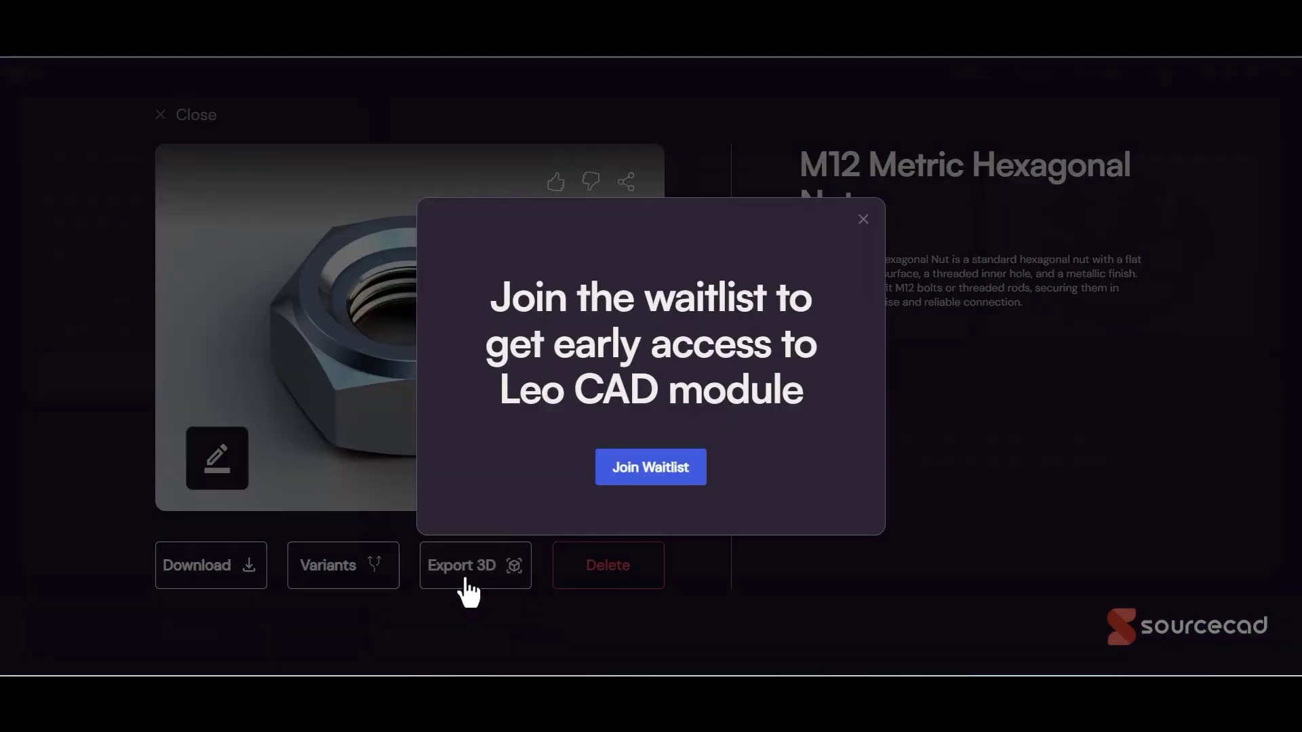
click(863, 219)
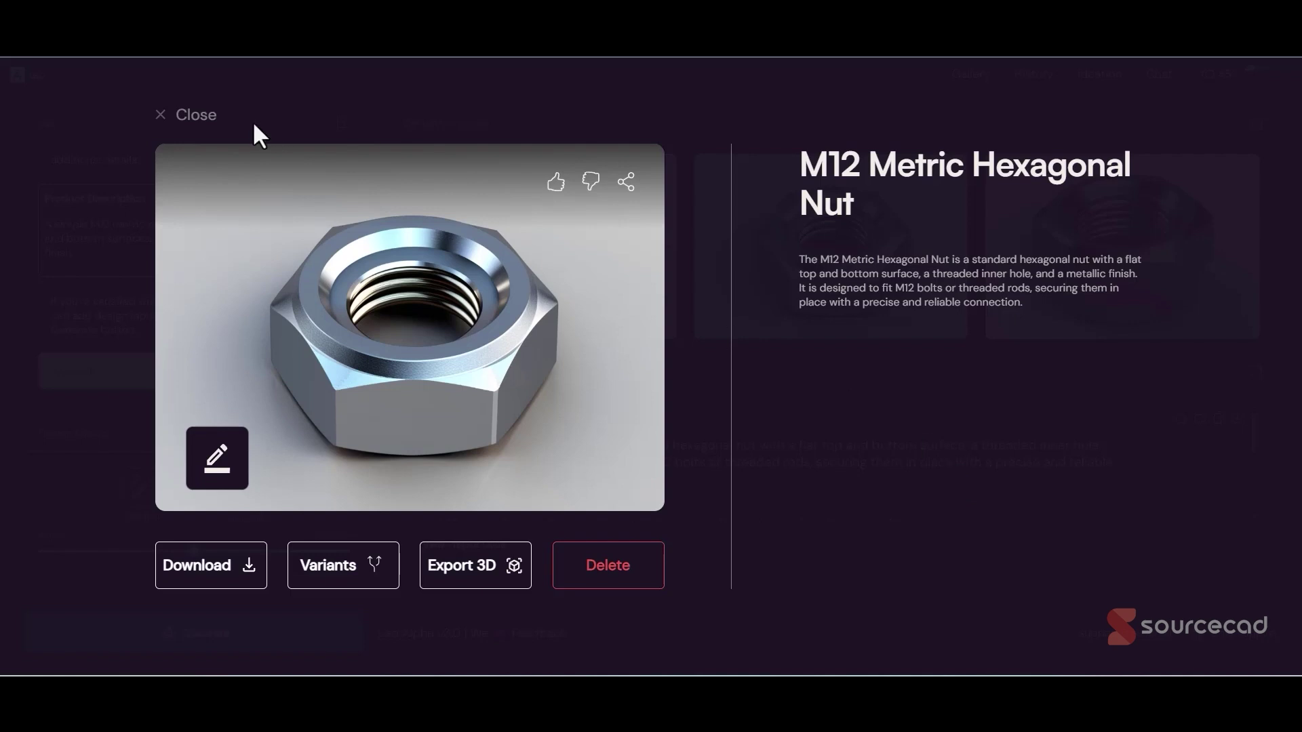
click(184, 117)
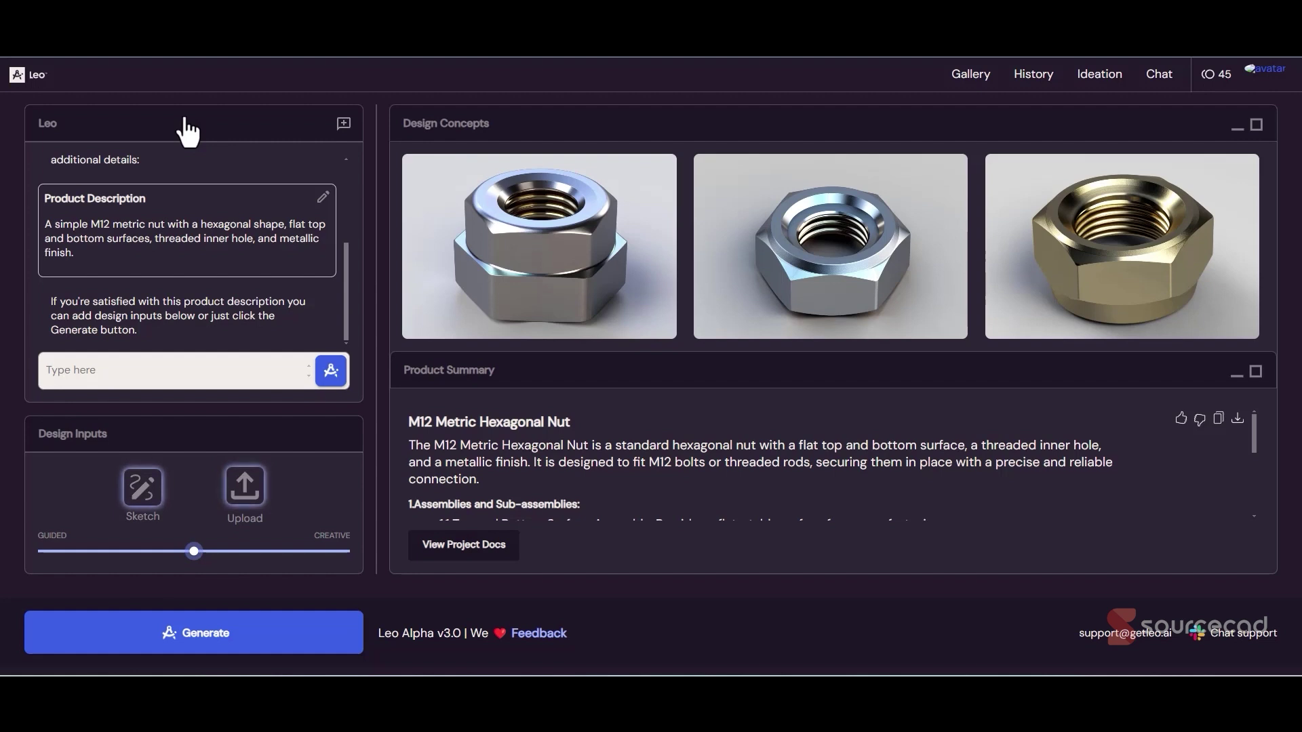
Start a new chat prompt "create a bicycle frame", generate its design concepts and open the middle one.
click(33, 75)
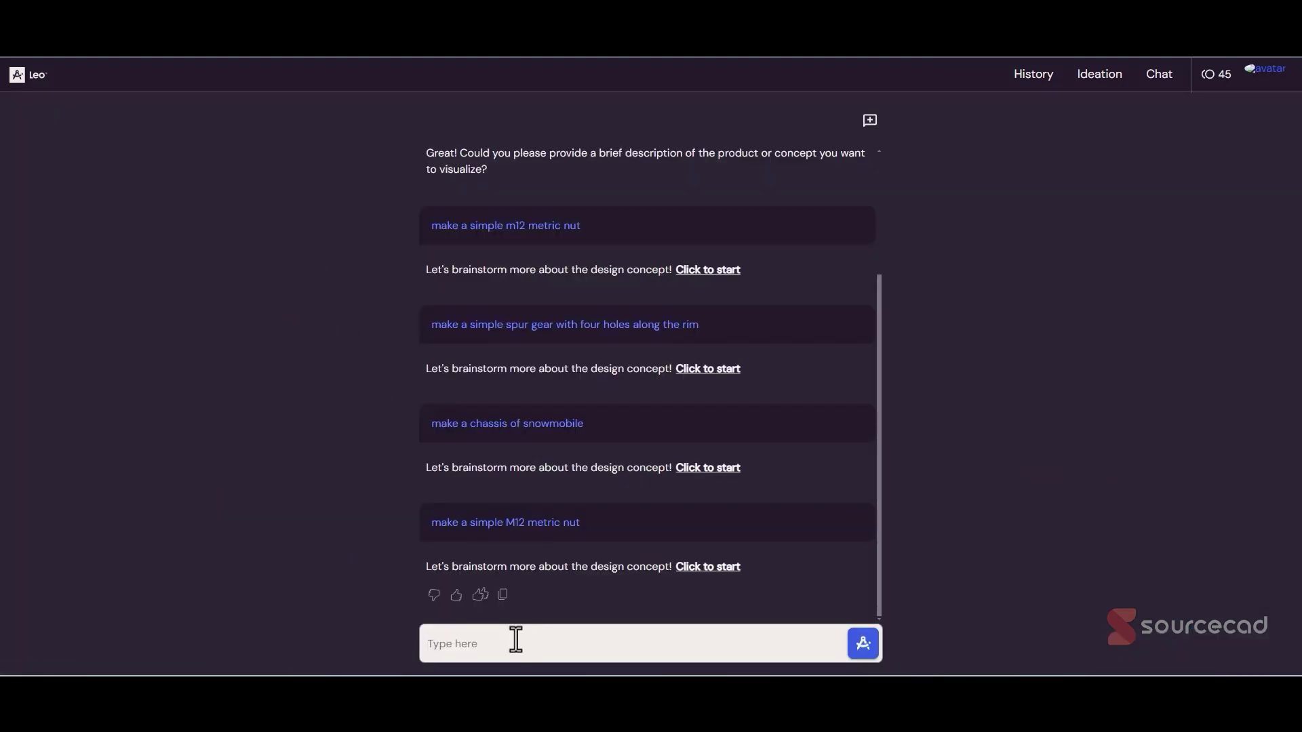
text(create a bicycle frame)
key(Return)
click(707, 568)
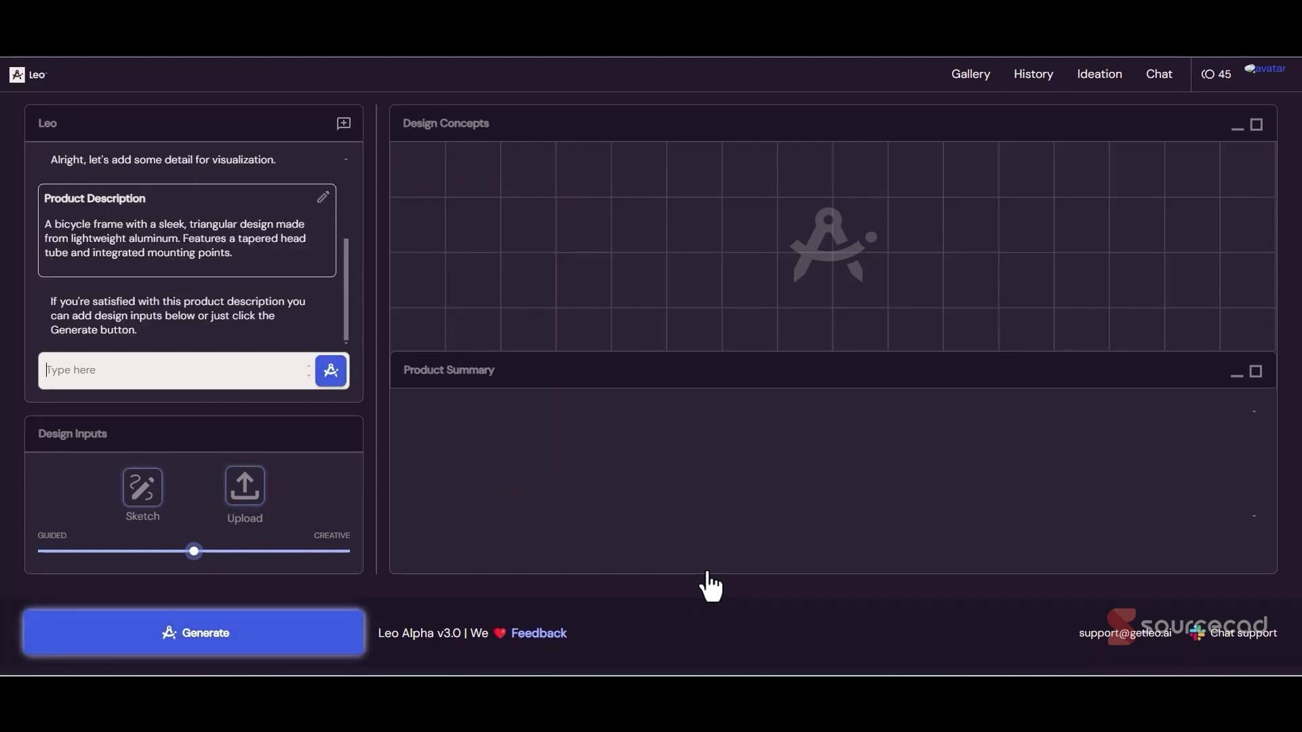
click(257, 637)
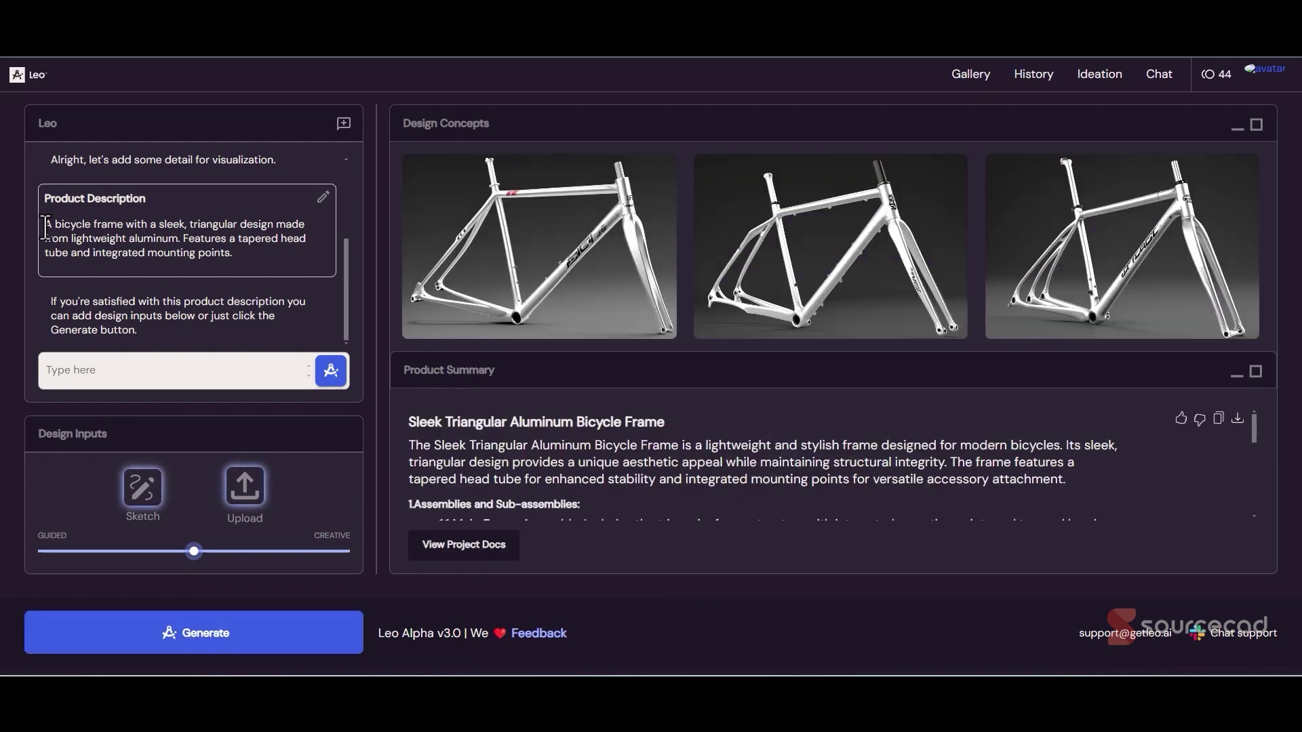
mouse_move(413, 229)
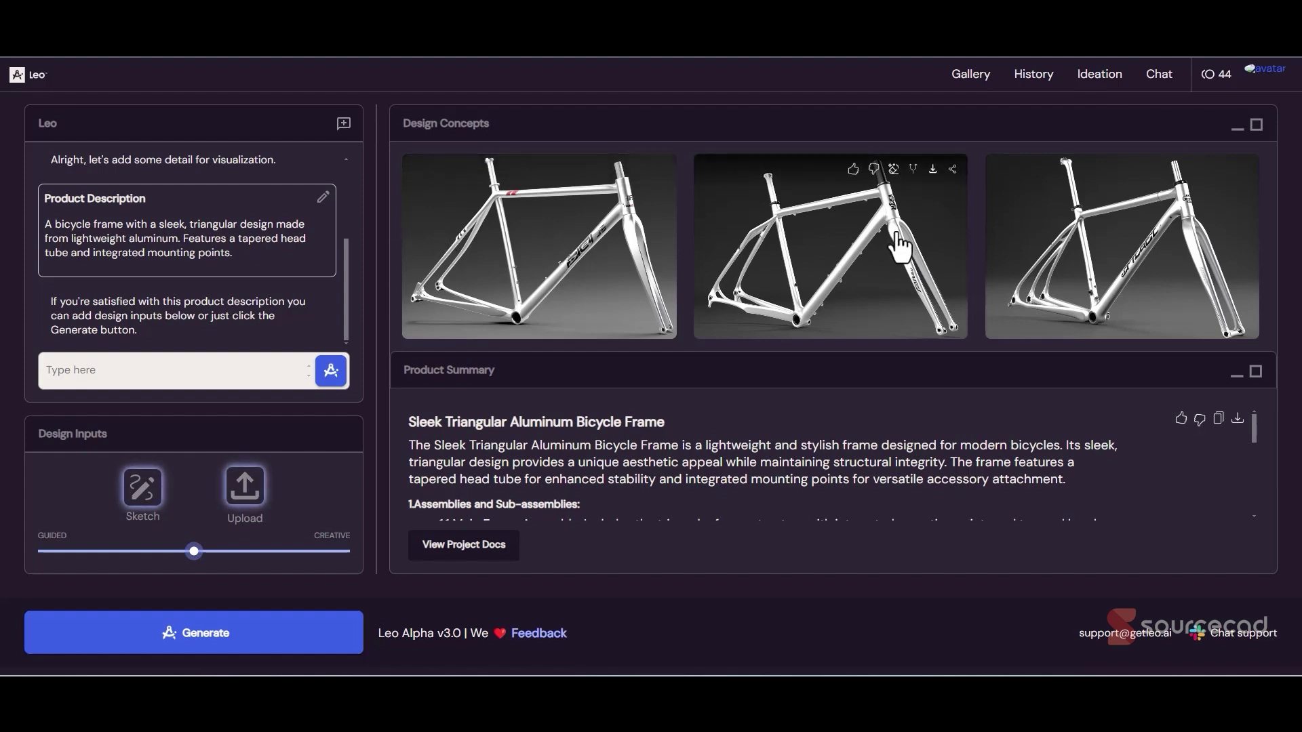
click(857, 278)
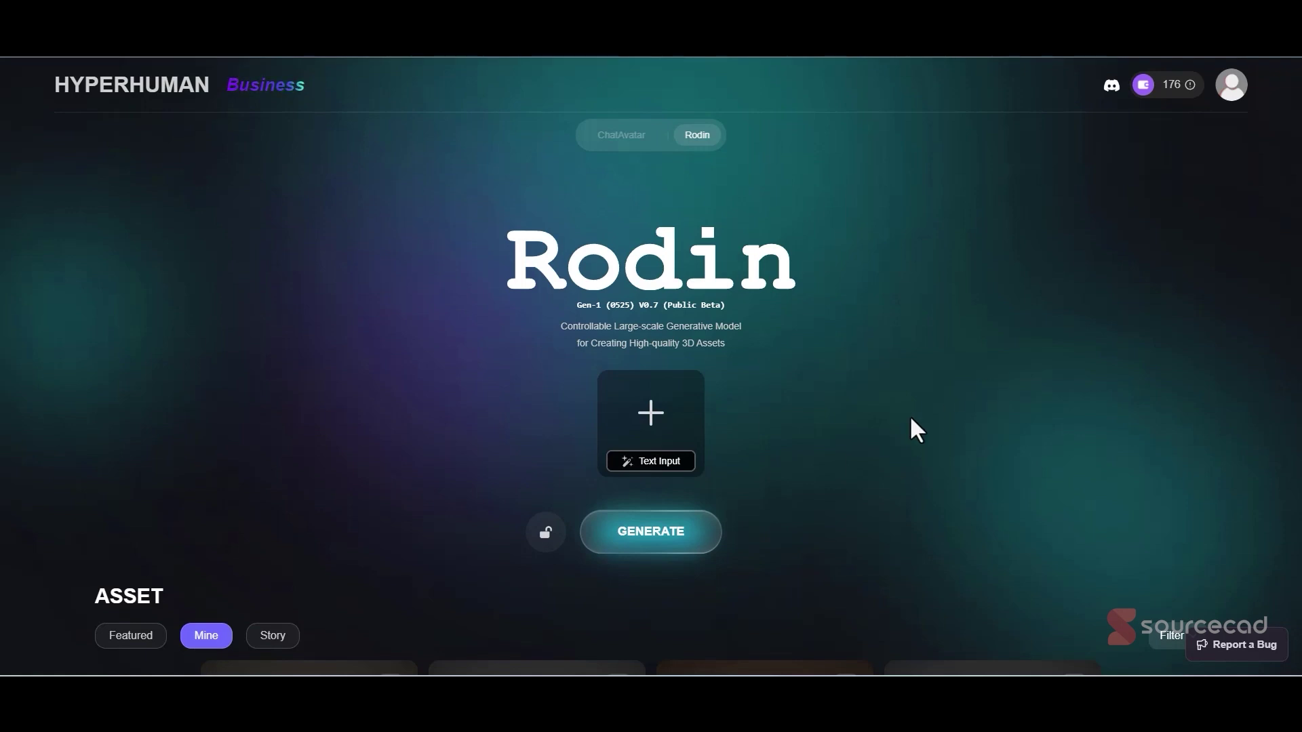
In Hyperhuman Rodin, create an image from "a simple table with 4 legs and drawer", accept it and generate the 3D asset.
click(668, 466)
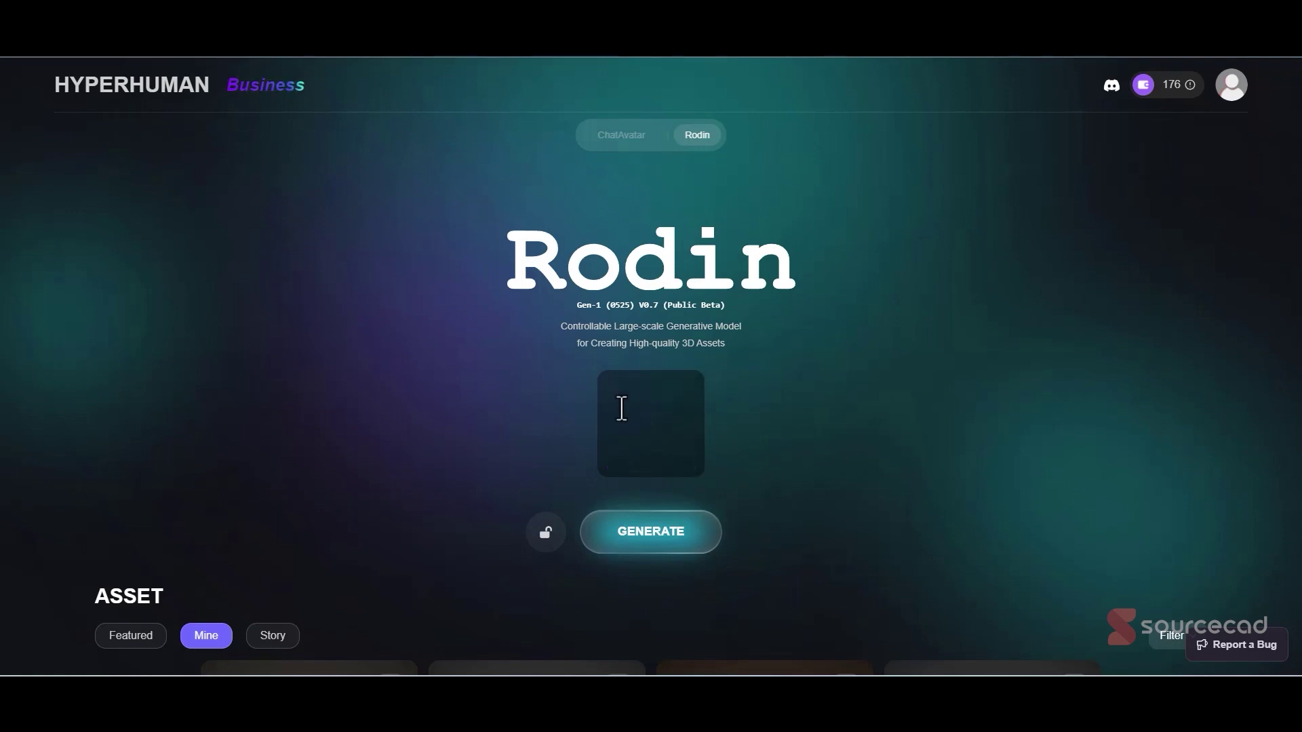
click(678, 391)
text(a simple tab)
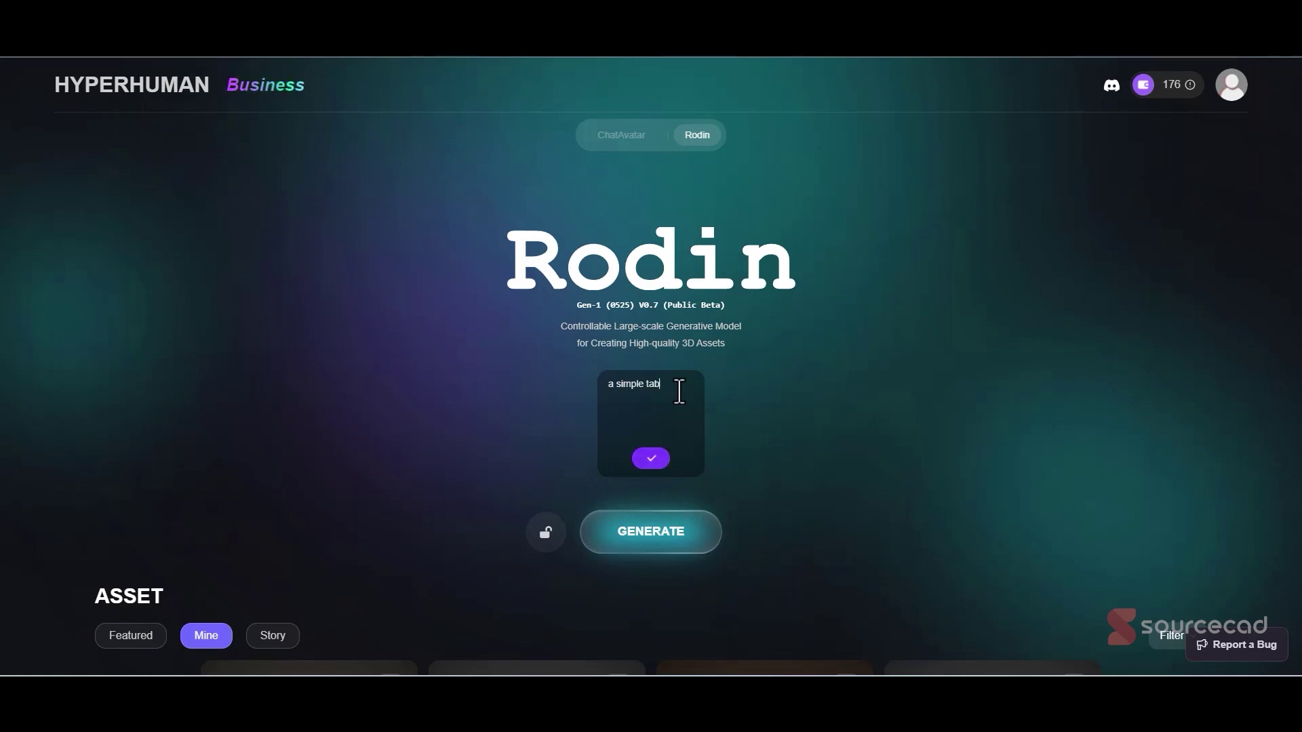
text(le with 4 legs and )
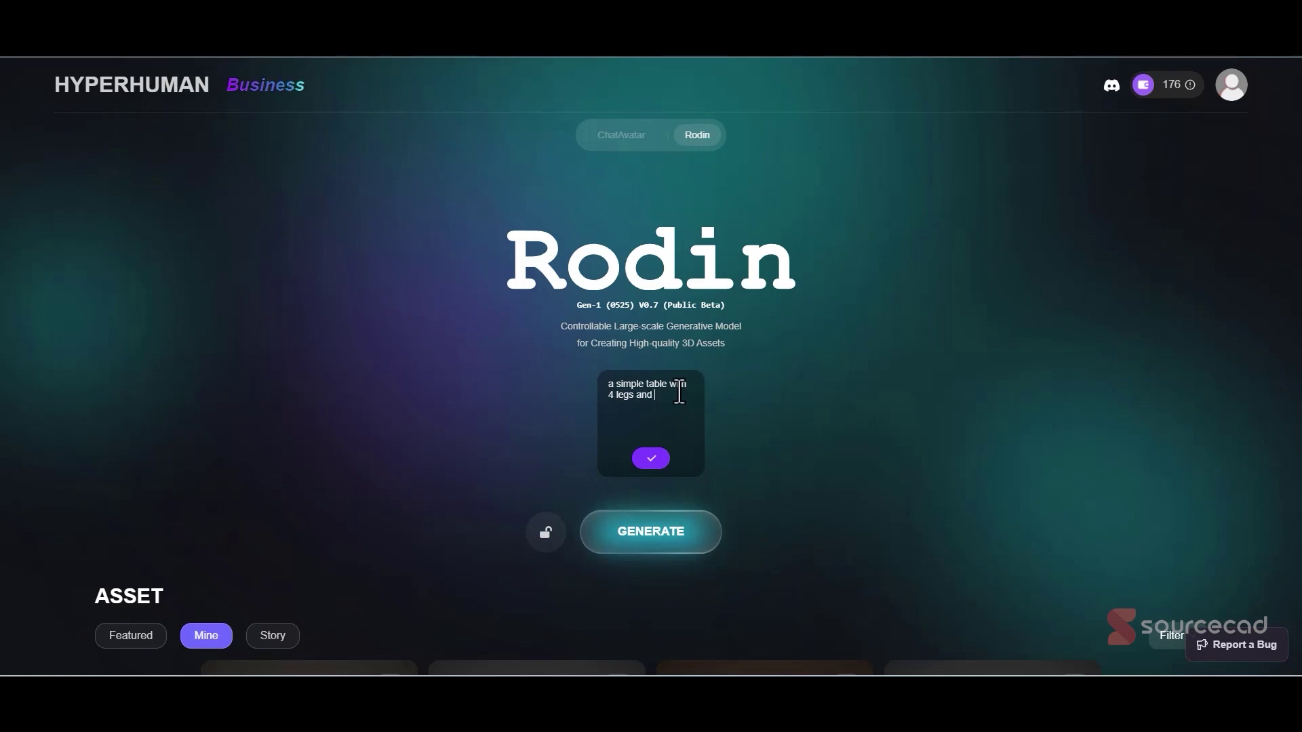
text(drawer)
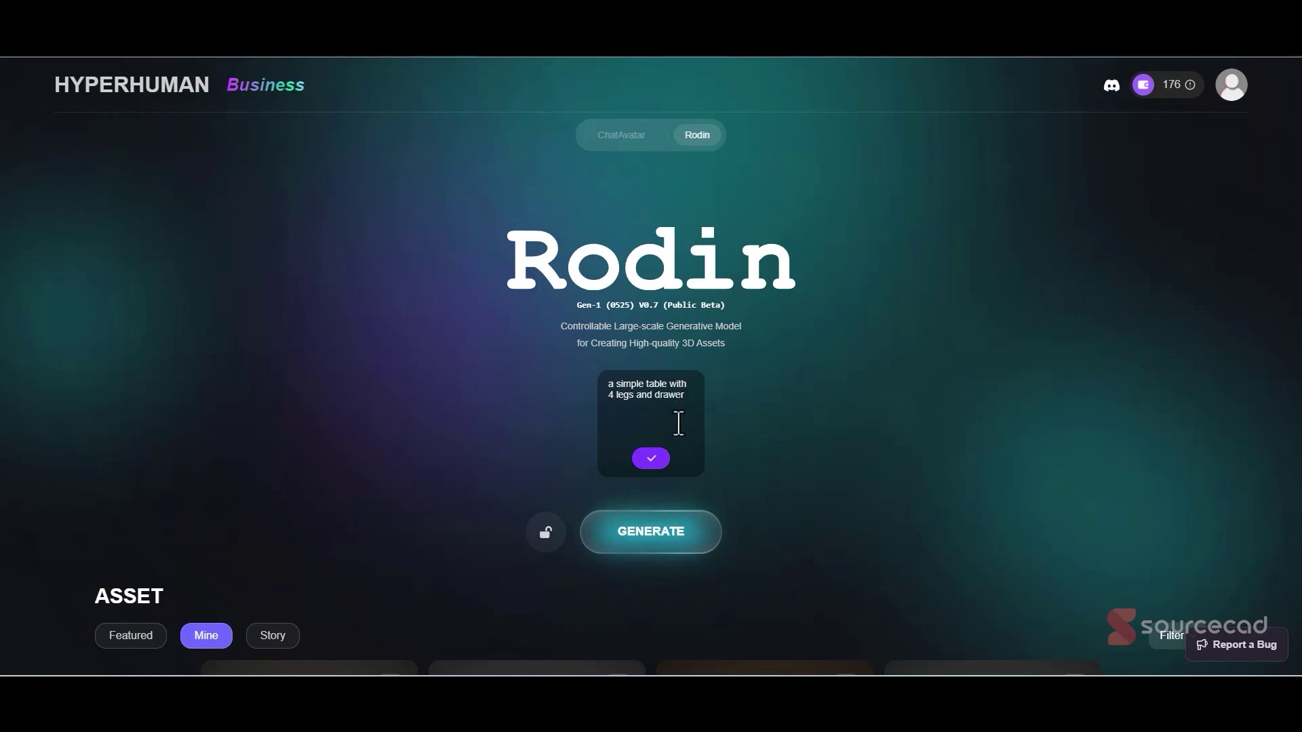
click(651, 458)
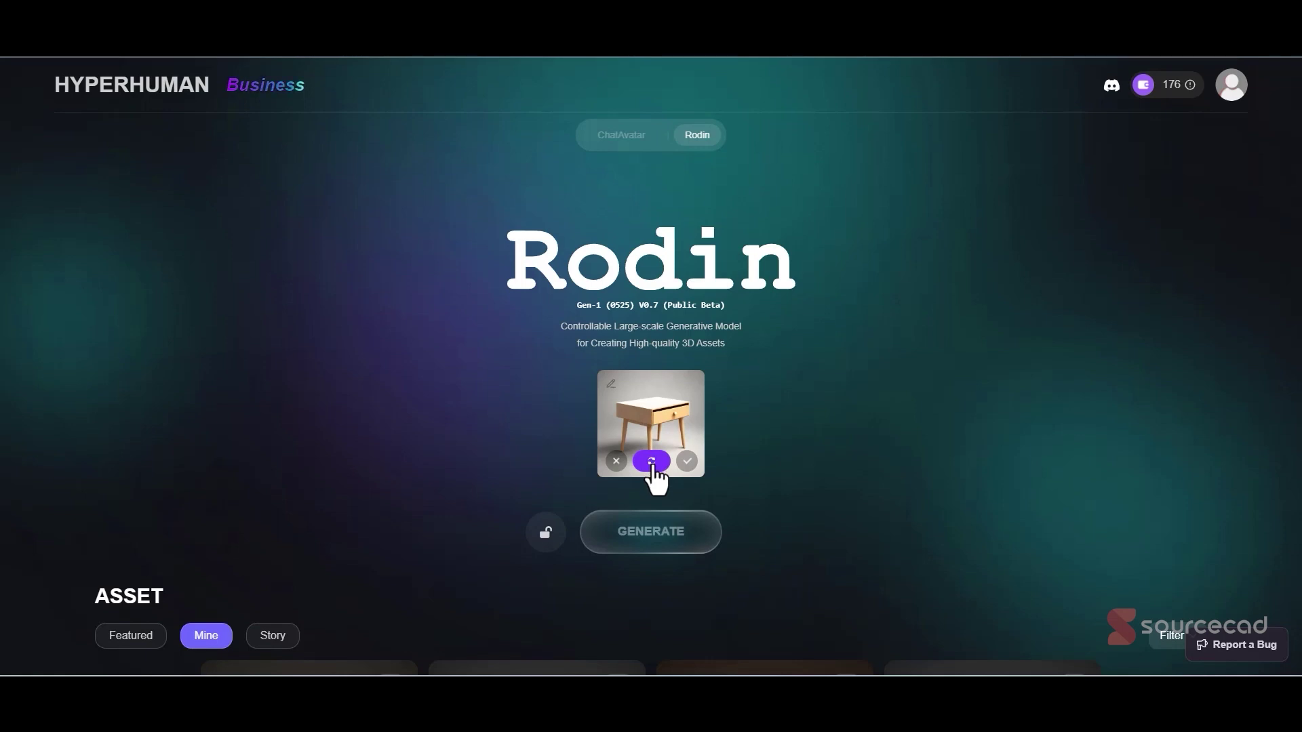
click(686, 461)
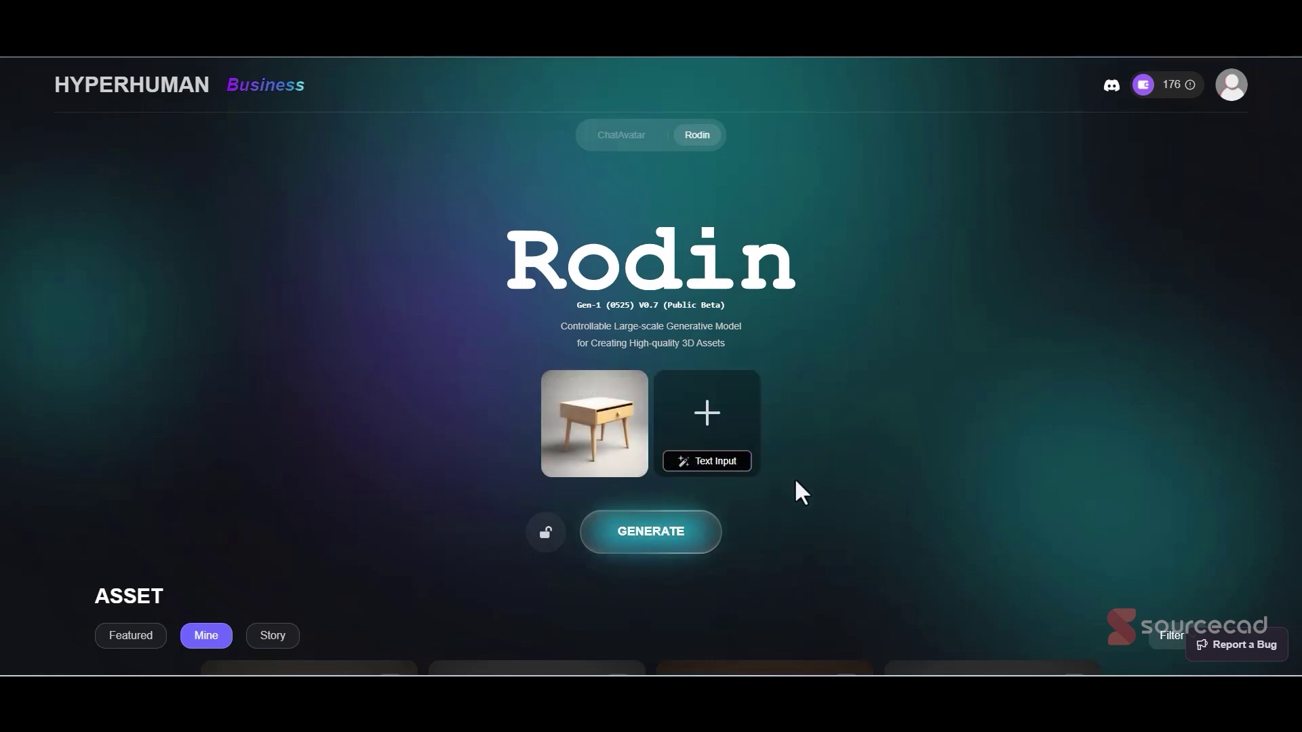
click(652, 539)
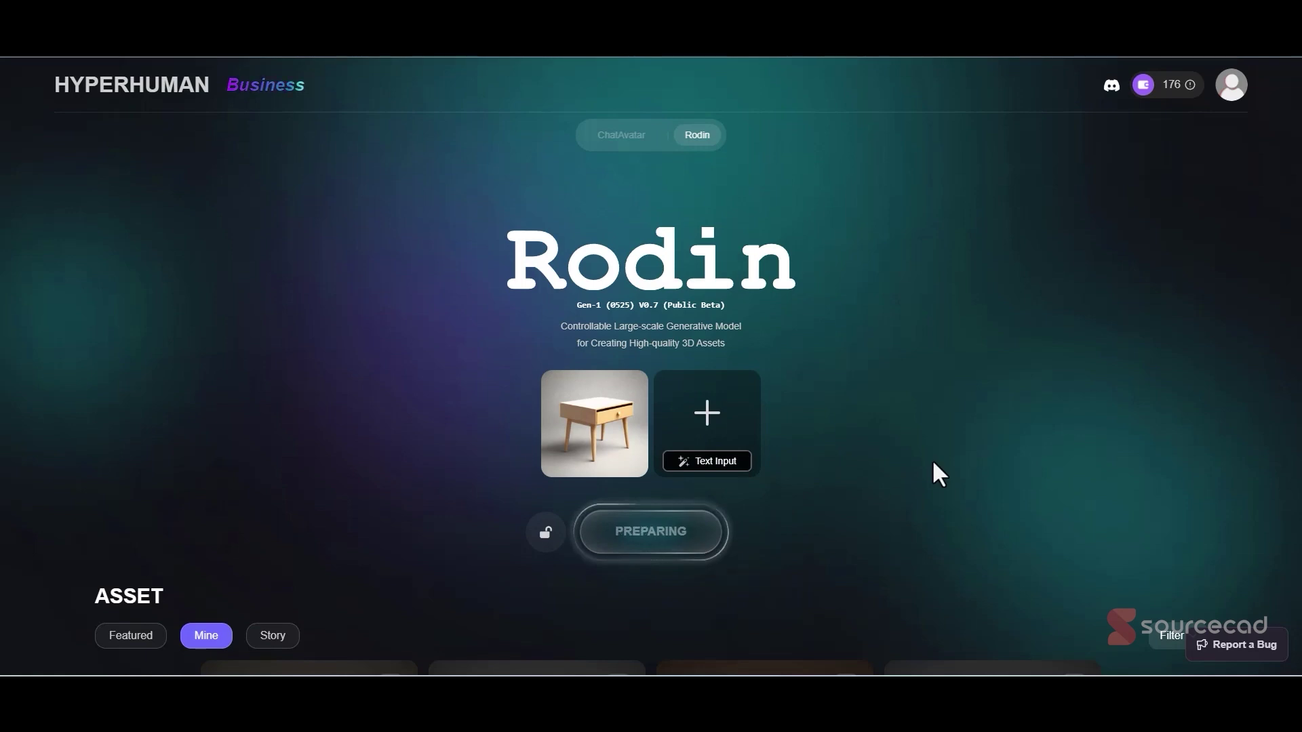
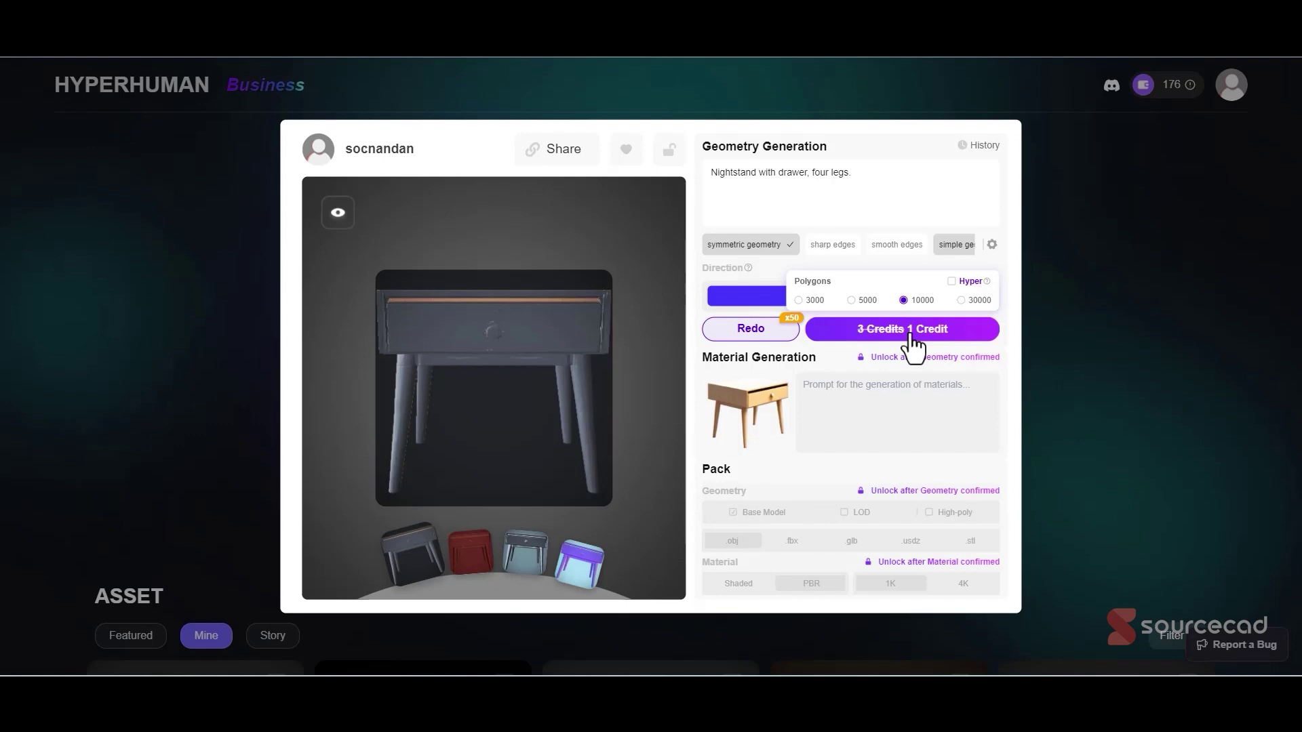
Confirm the nightstand geometry with 10000 polygons and inspect the resulting model from above and from the side.
click(911, 336)
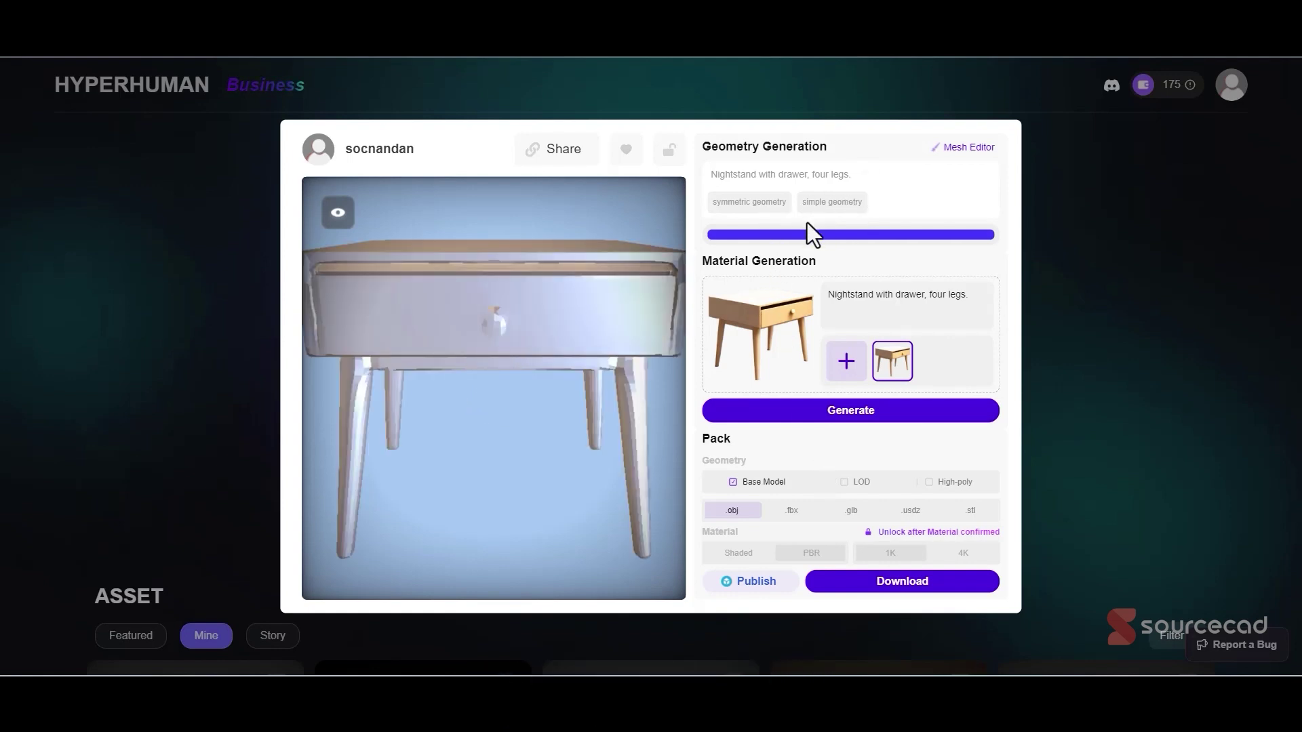
drag(592, 312, 556, 476)
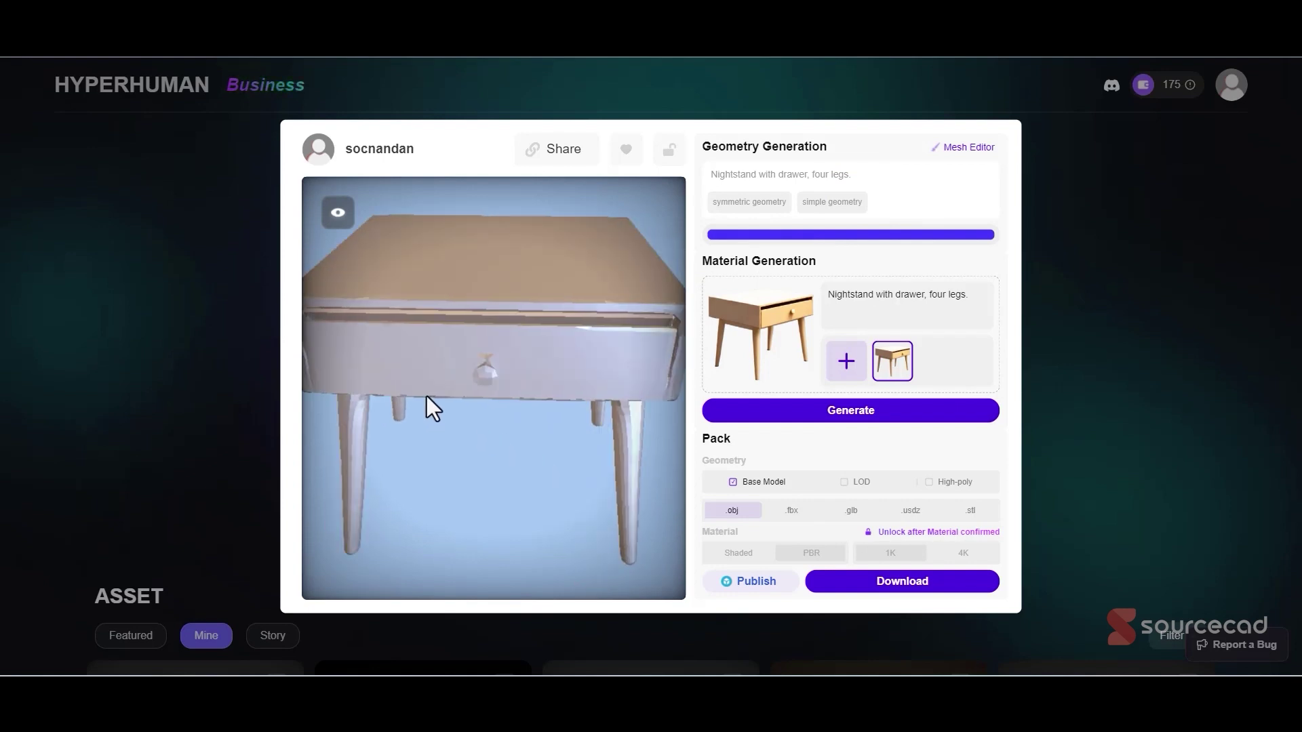
drag(427, 397, 545, 310)
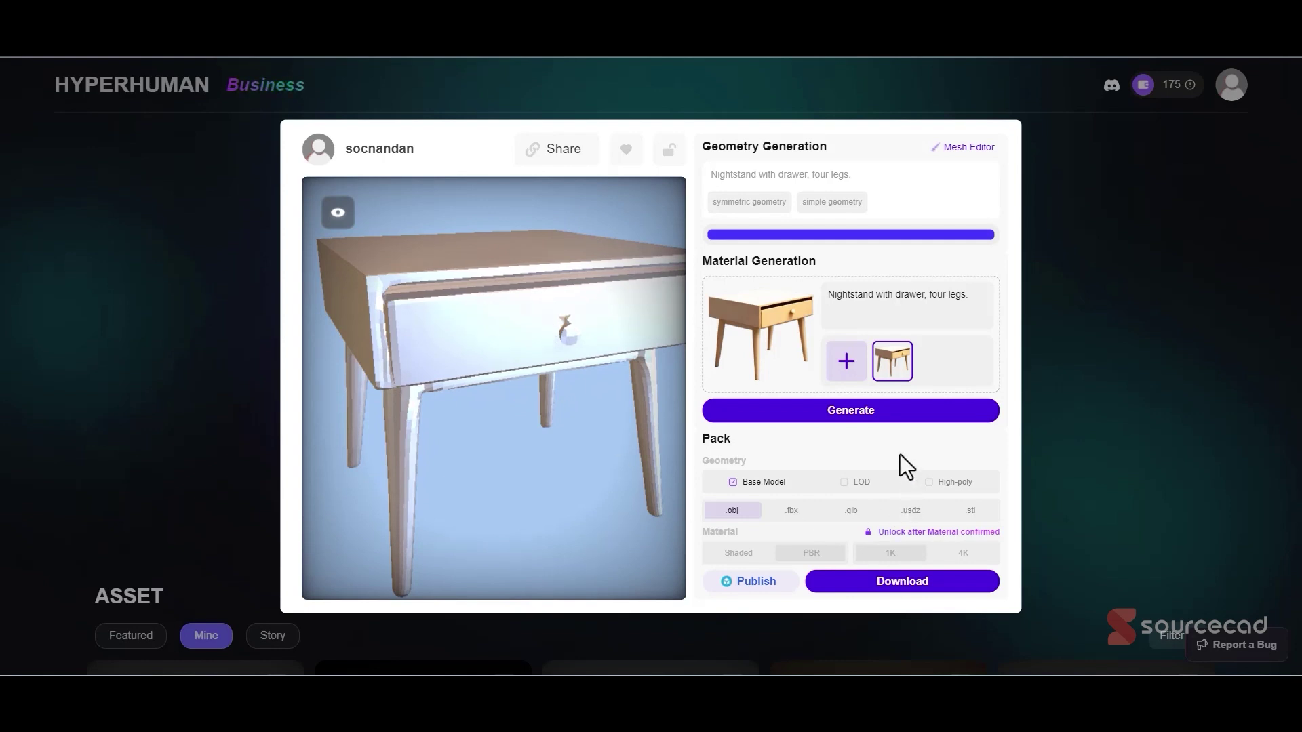
Download the nightstand as a High-poly .stl pack and open the downloaded zip file.
click(929, 482)
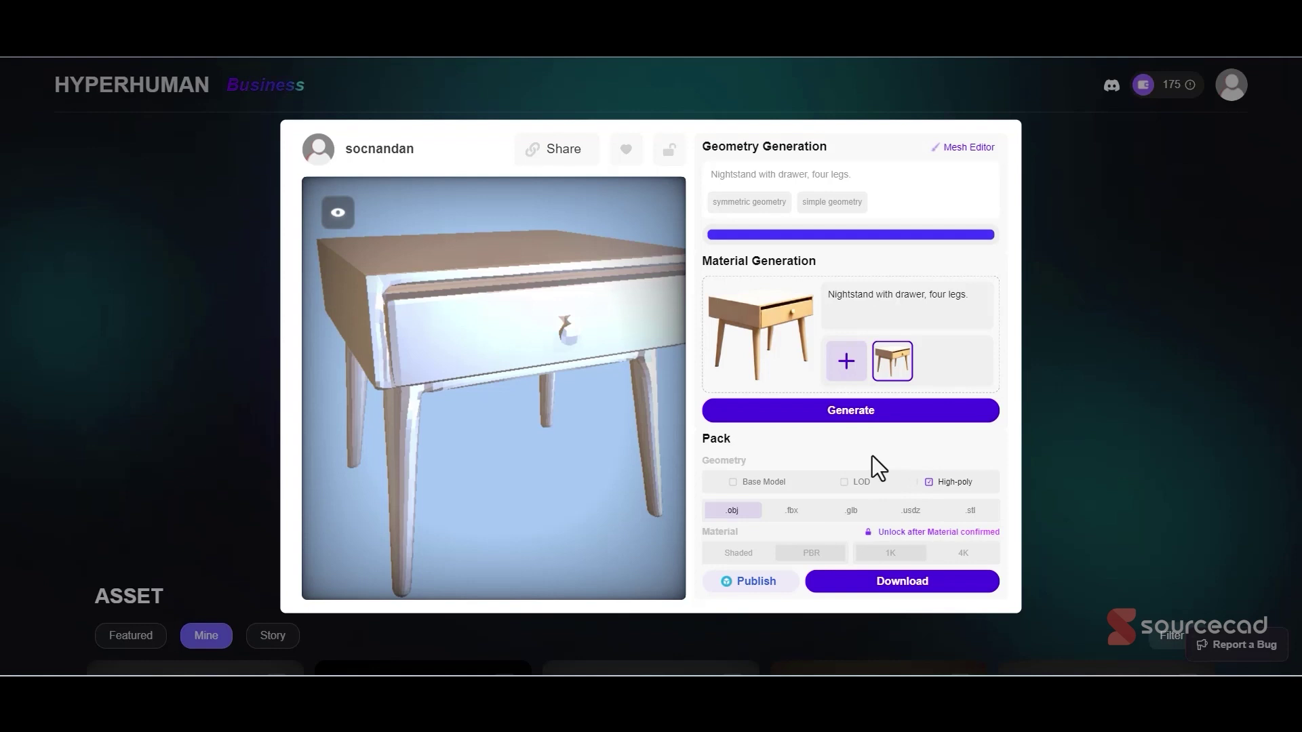
click(971, 512)
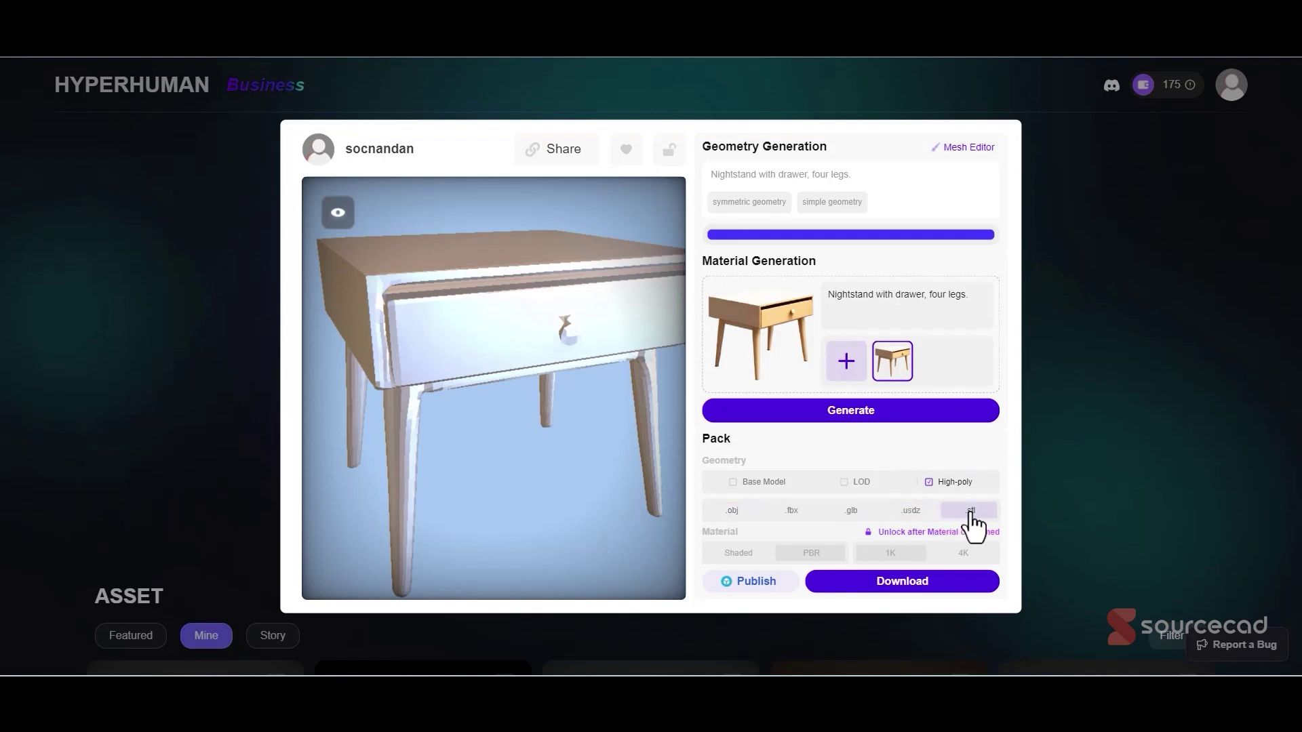
click(894, 588)
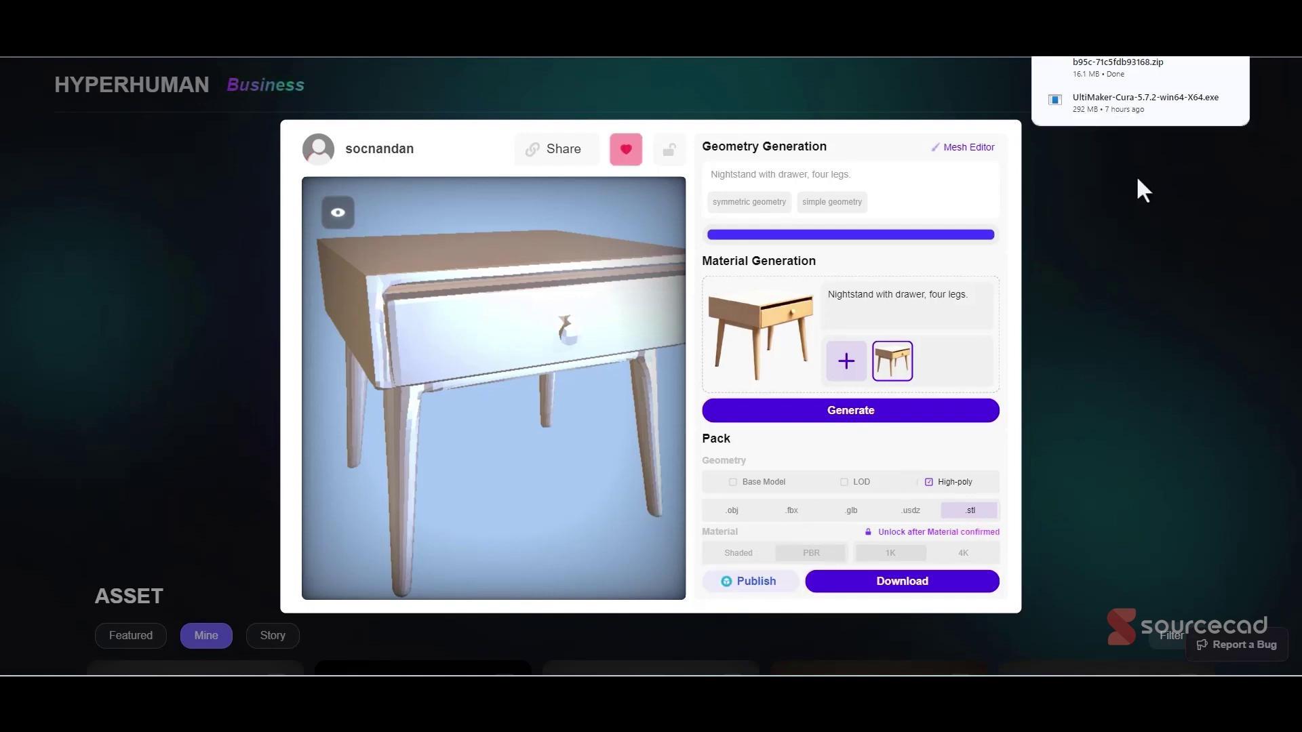
click(1116, 71)
click(493, 244)
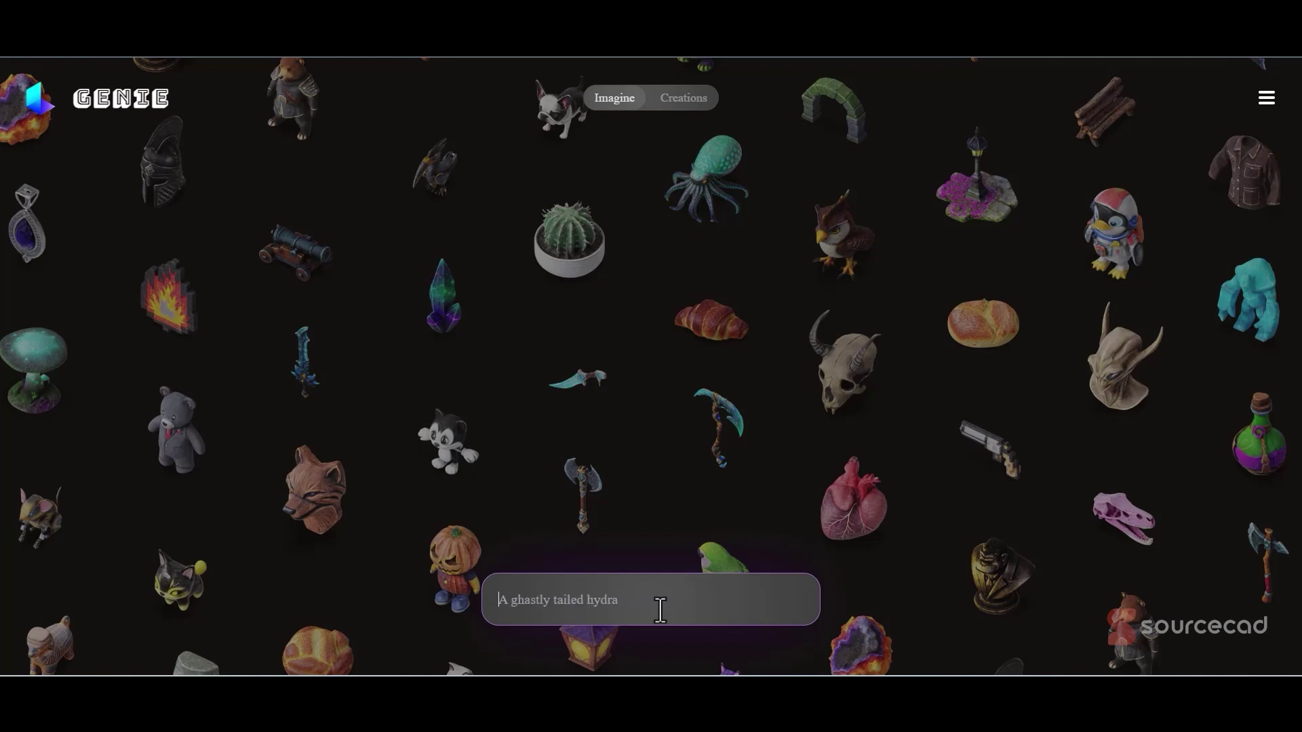
In Luma Genie, create 3D models from the prompt "a cat dressed as batman".
click(659, 610)
text(a cat dre)
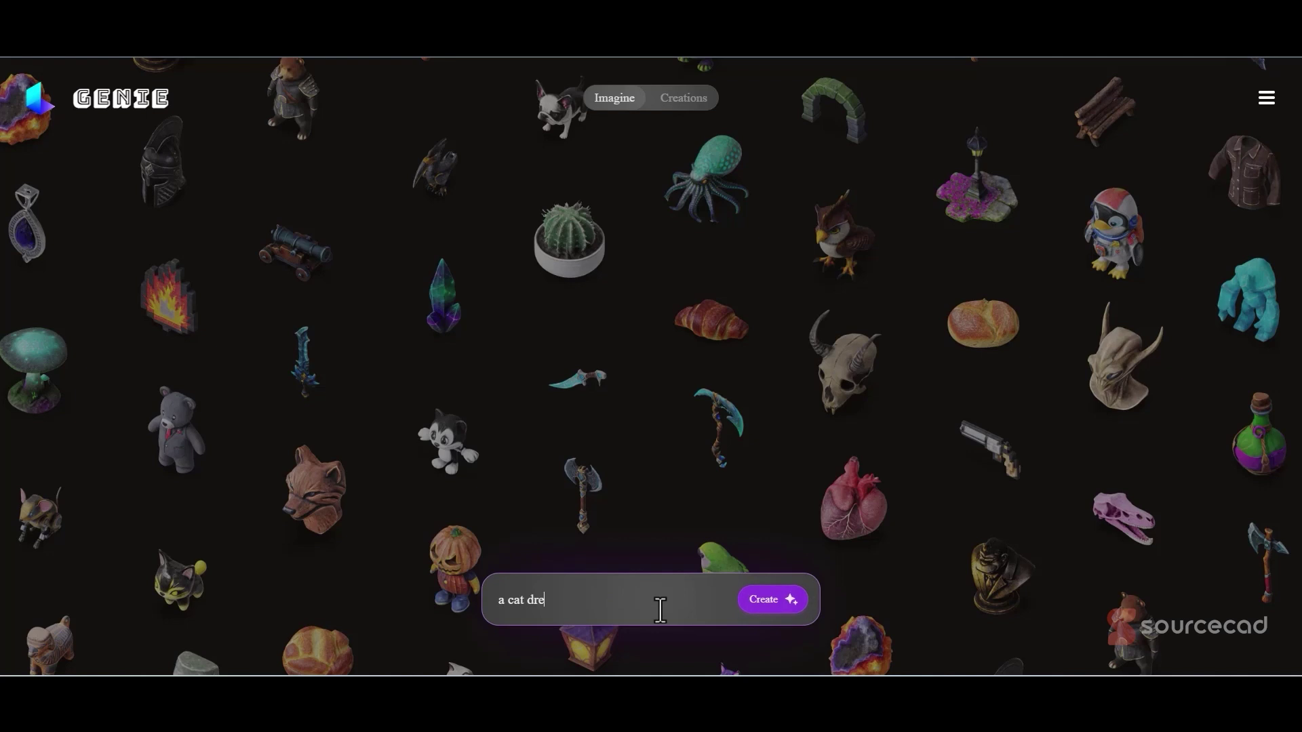
text(ssed as batman)
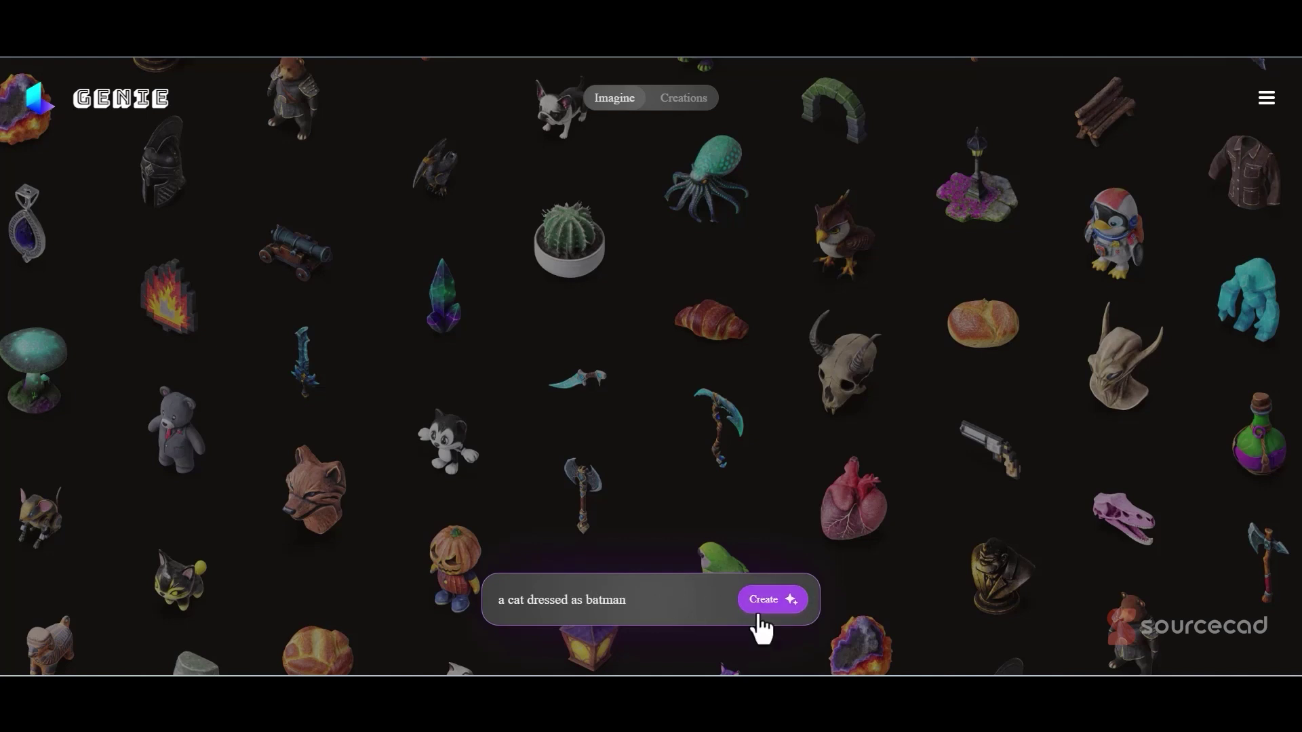
click(776, 603)
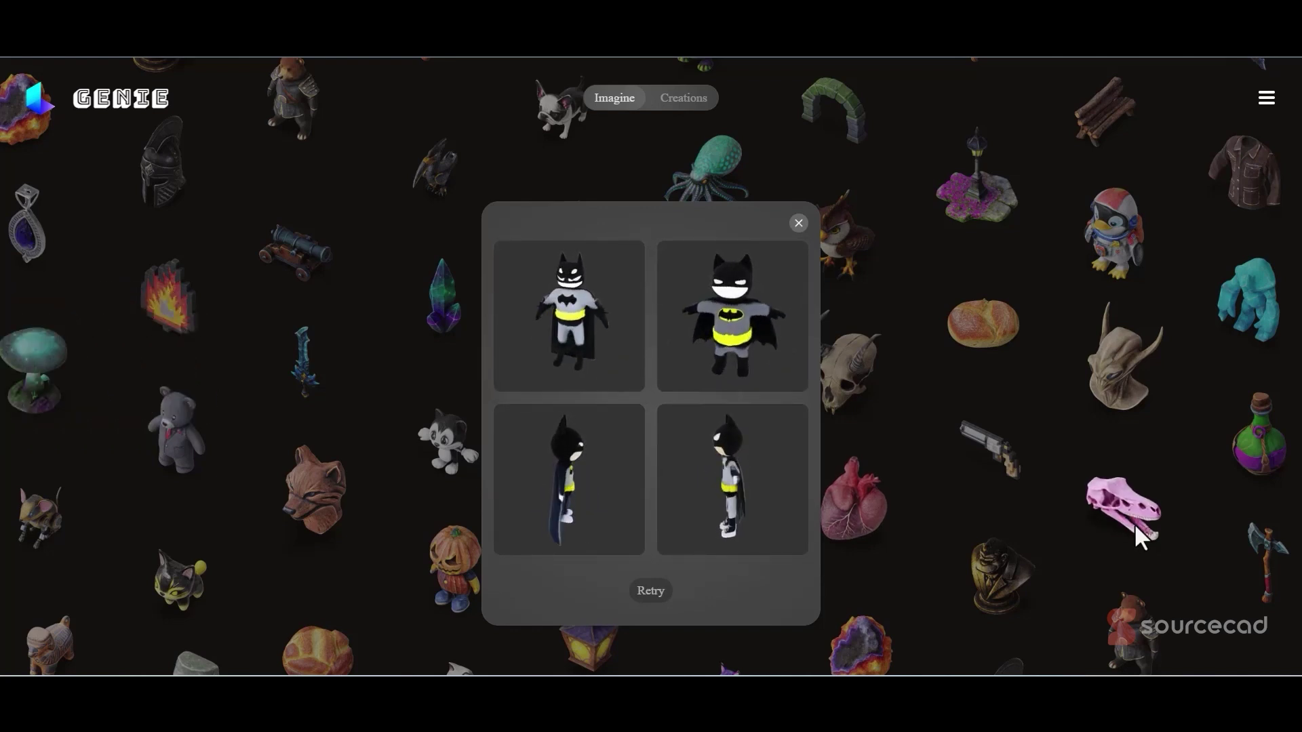
Open the side-facing batman cat model with the long dark cape and set its download format to stl.
click(568, 513)
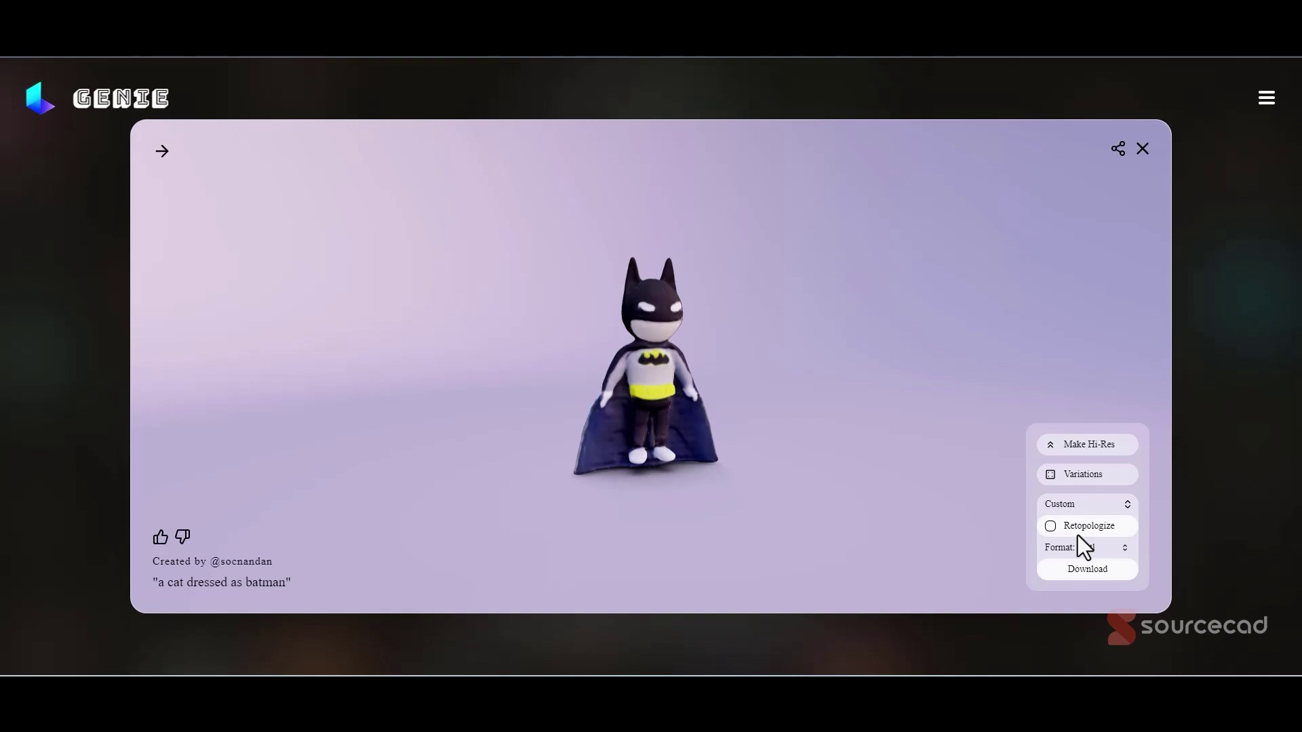
click(1117, 549)
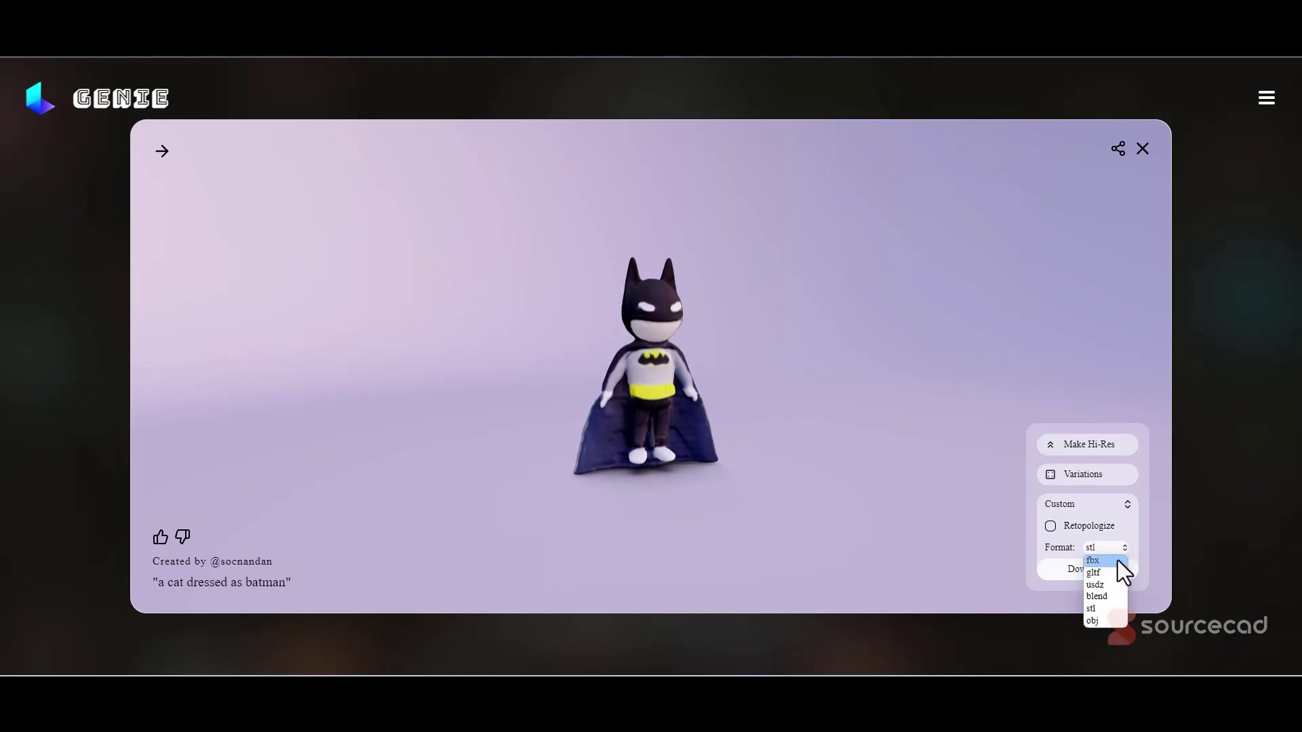
click(1115, 609)
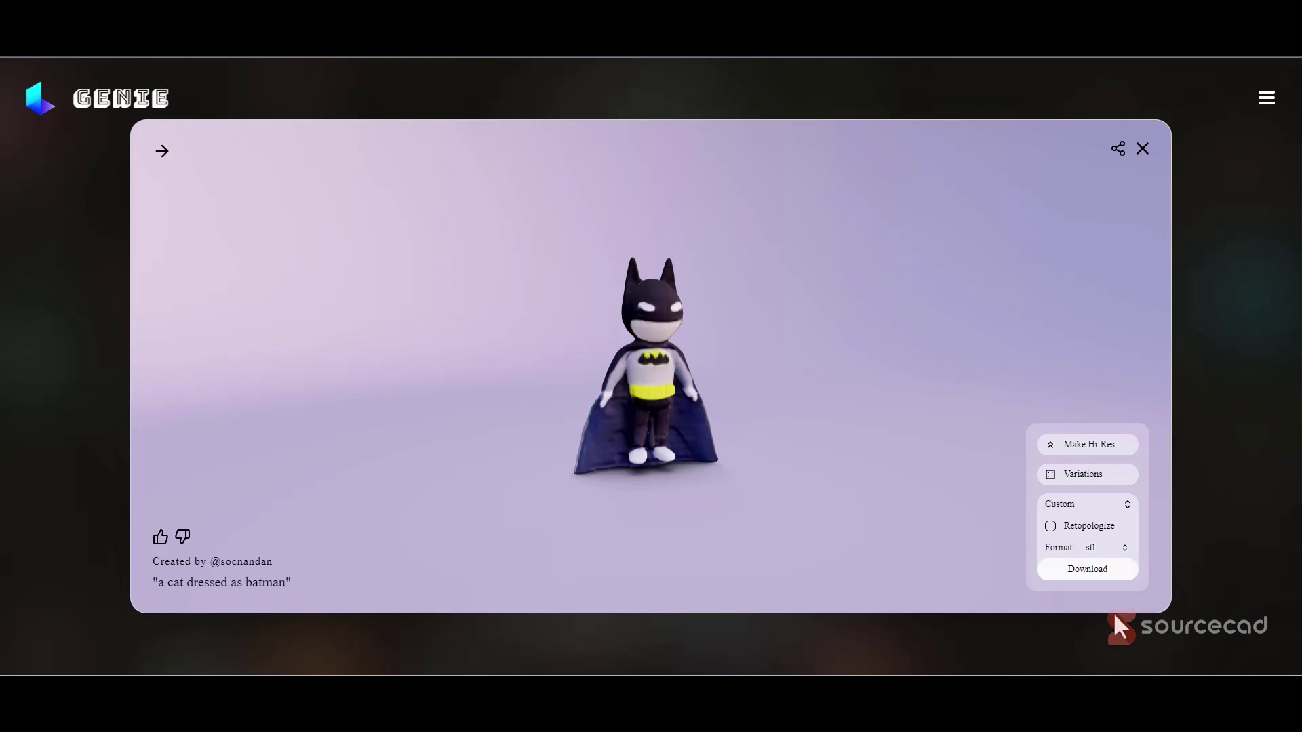
Make a Hi-Res version of the caped batman cat and inspect it from an angle.
click(1083, 450)
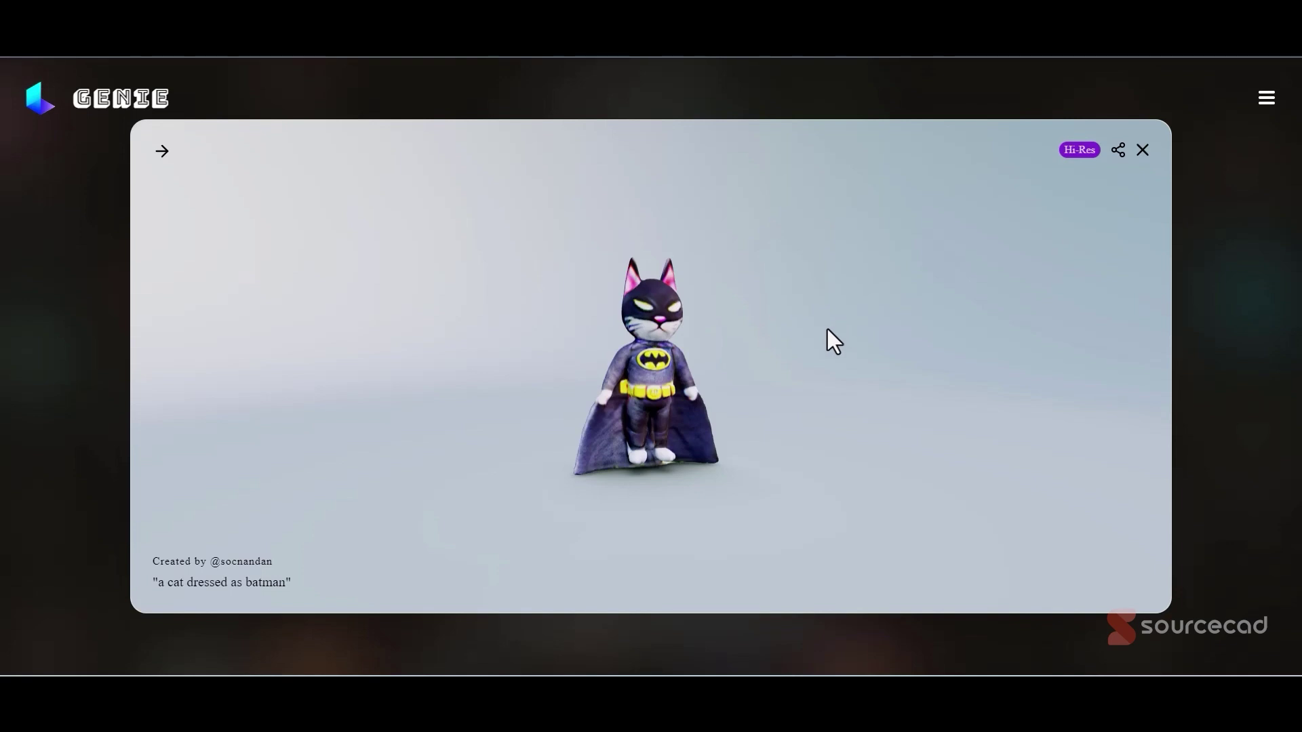
drag(553, 377, 461, 398)
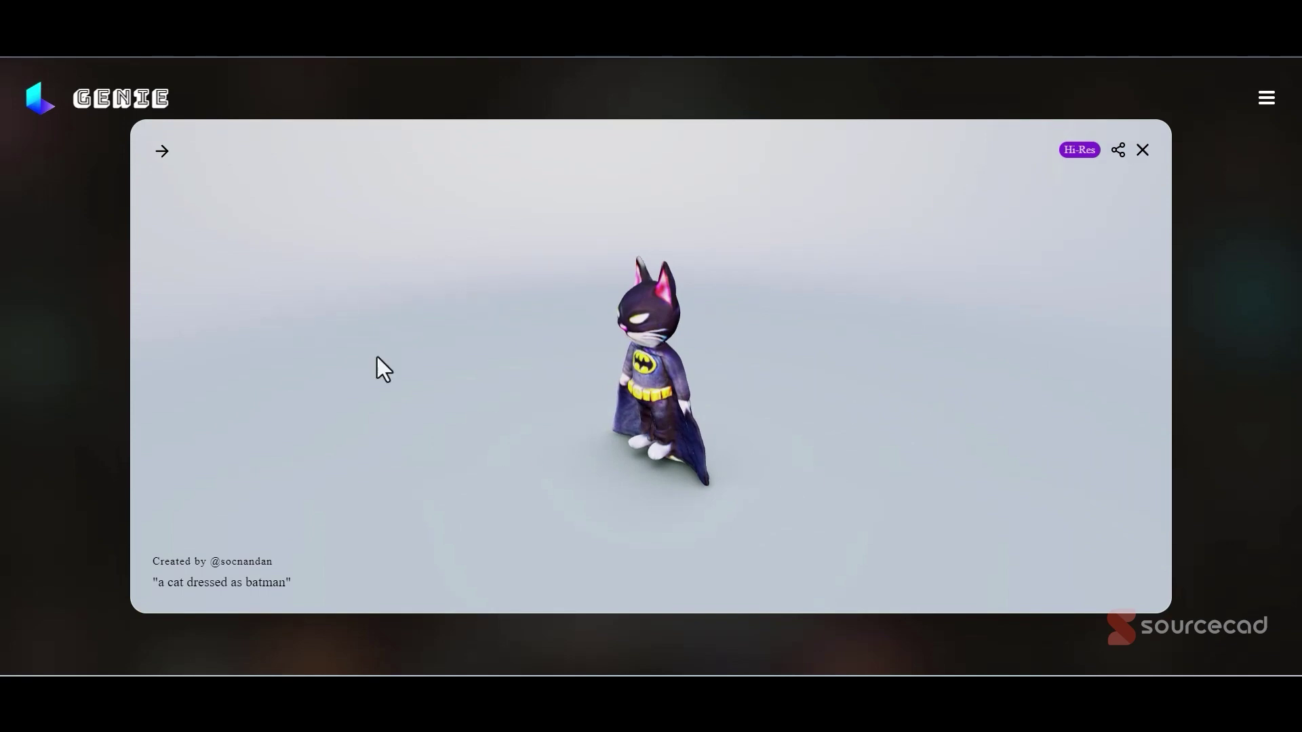
click(161, 154)
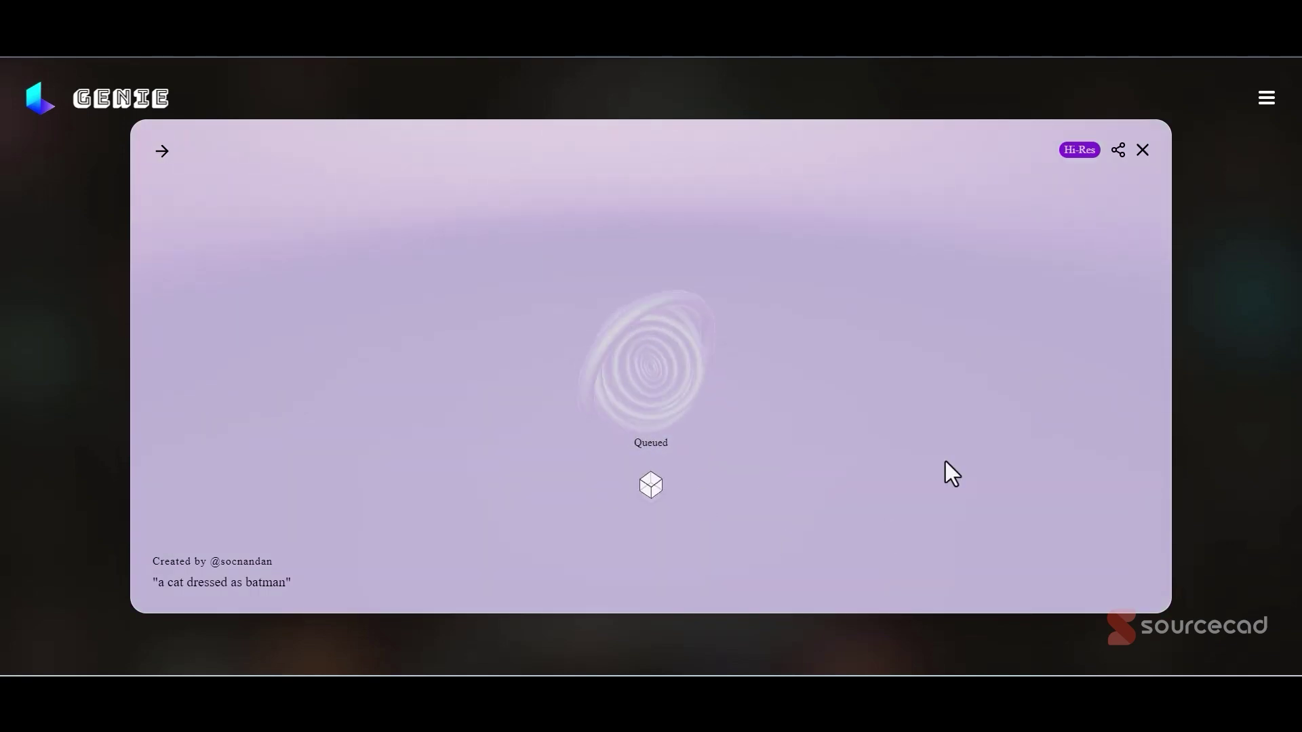
Close the Hi-Res view, reopen the original low-resolution batman cat, turn it to face front and download it as stl.
click(1142, 158)
click(614, 516)
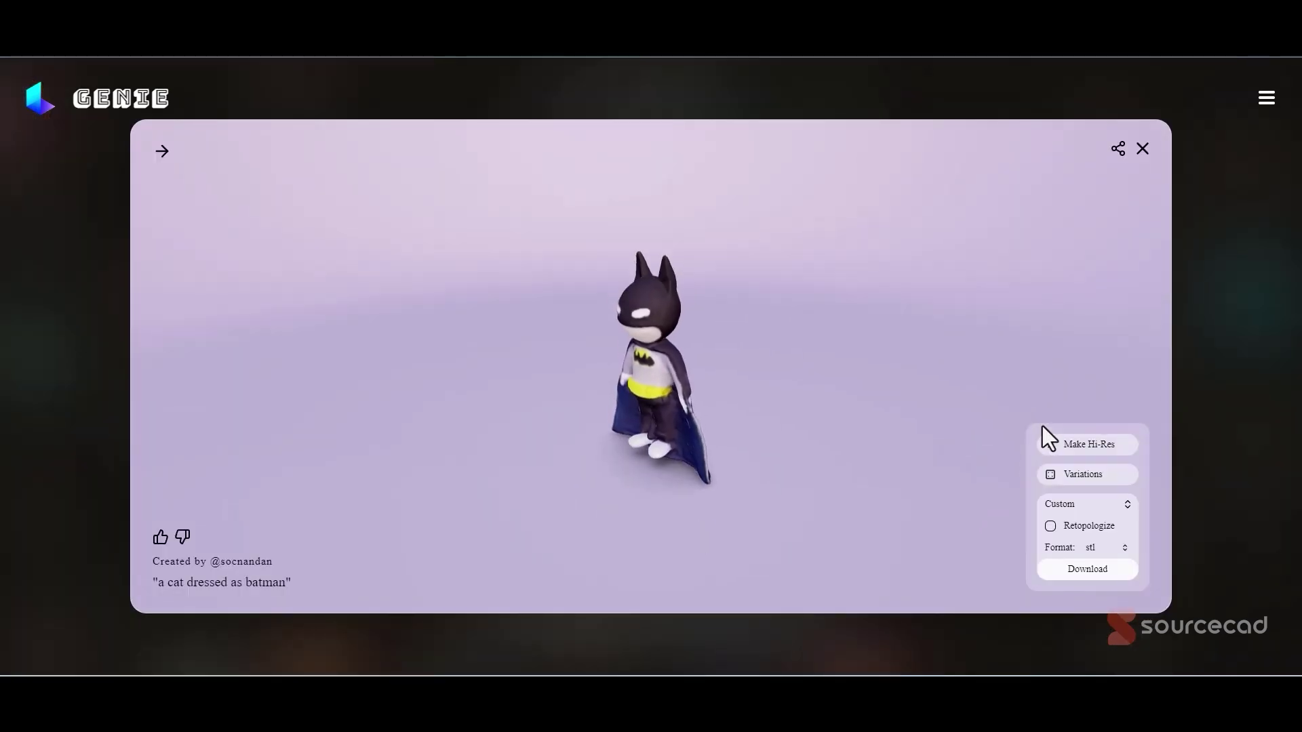
drag(684, 424, 747, 419)
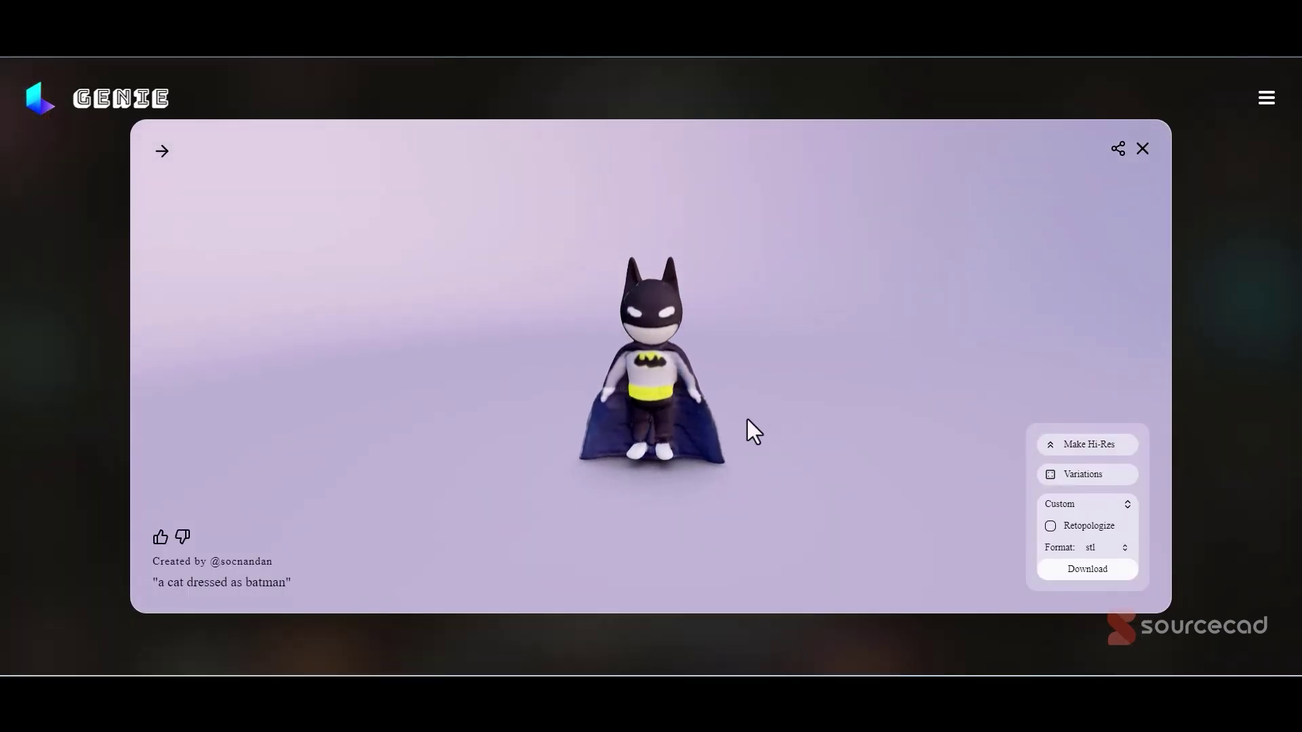
click(1088, 572)
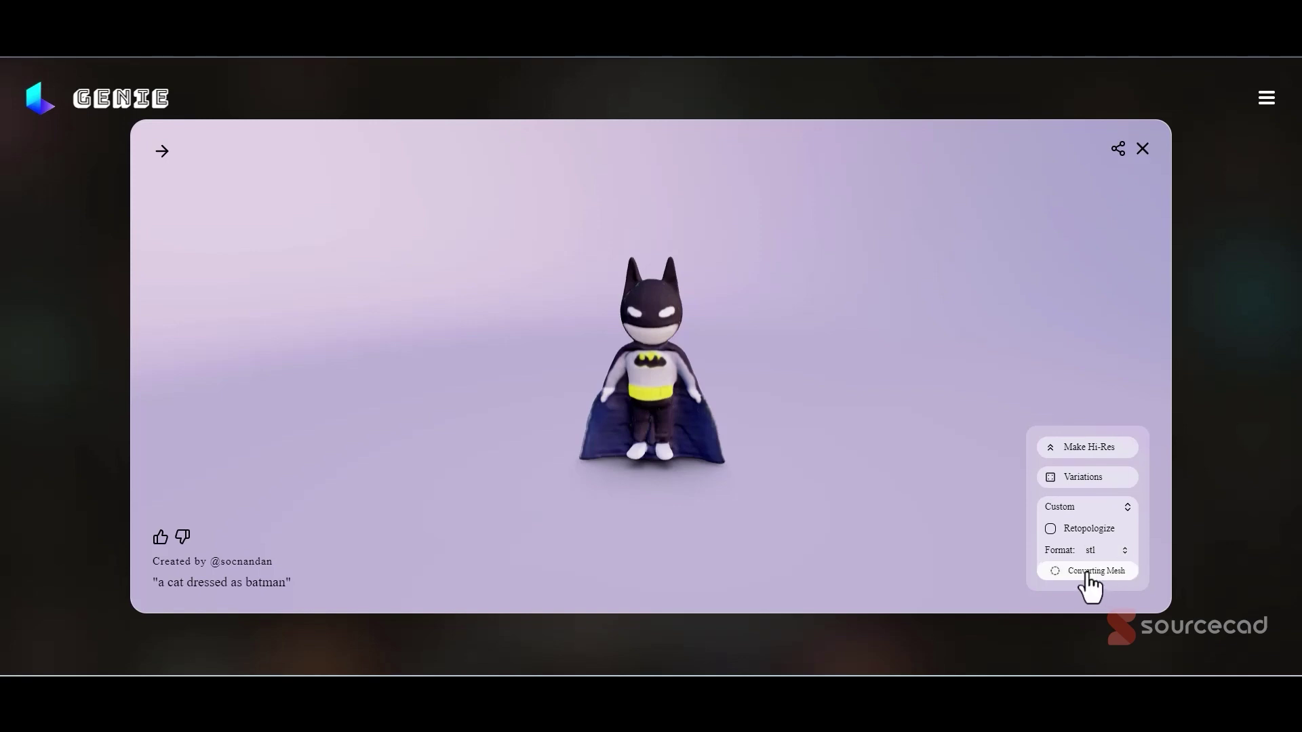